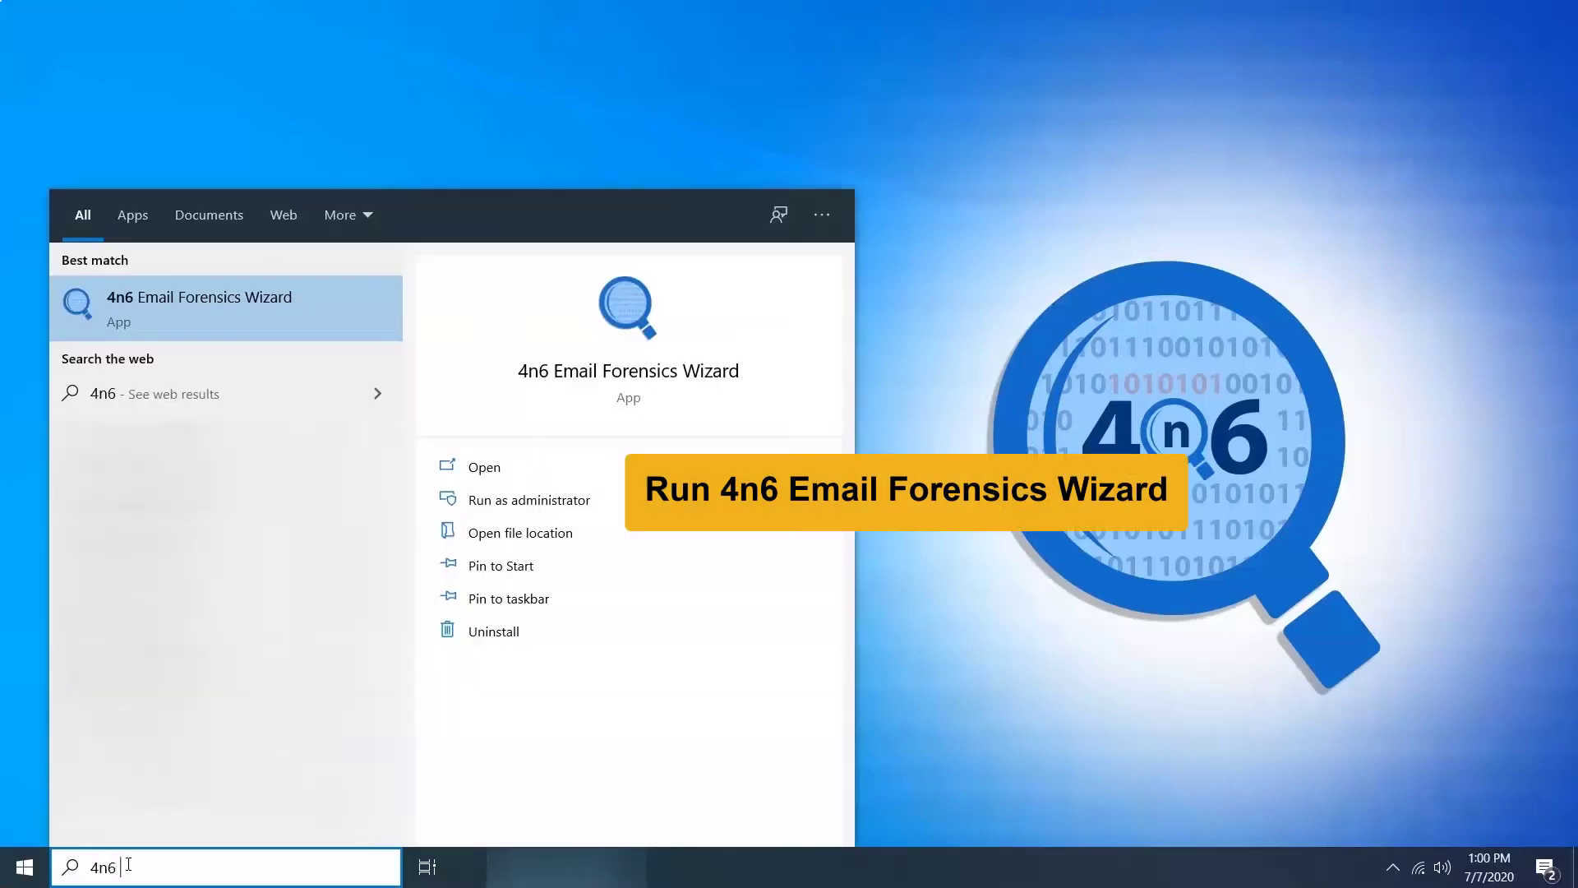
pyautogui.write('Wizard')
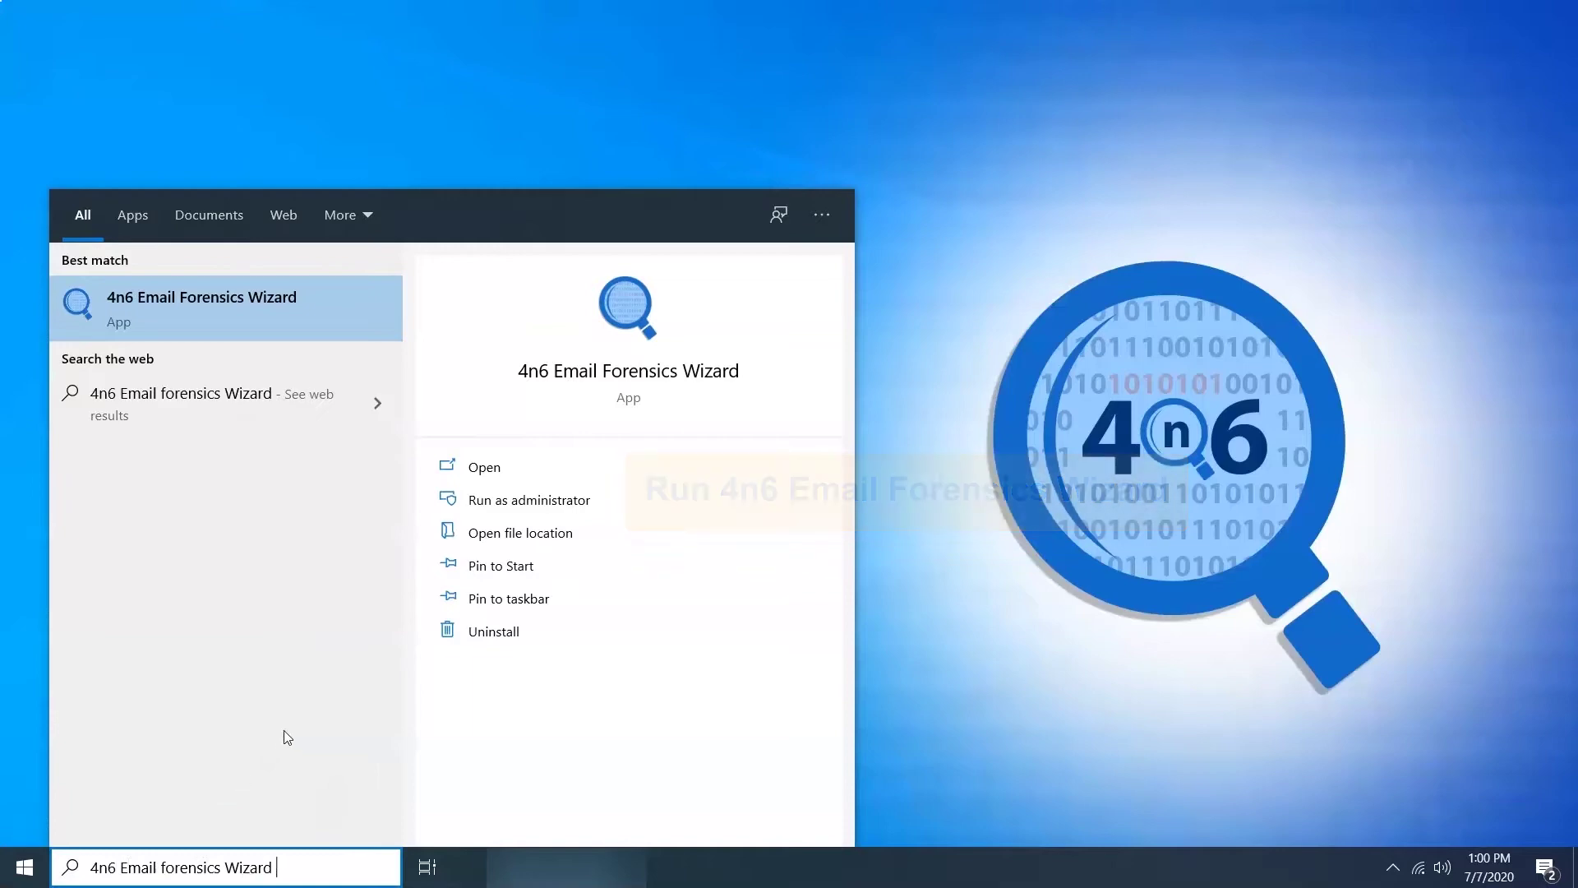
# Step: Launch 4n6 Email Forensics Wizard from the Start search results
pyautogui.click(612, 381)
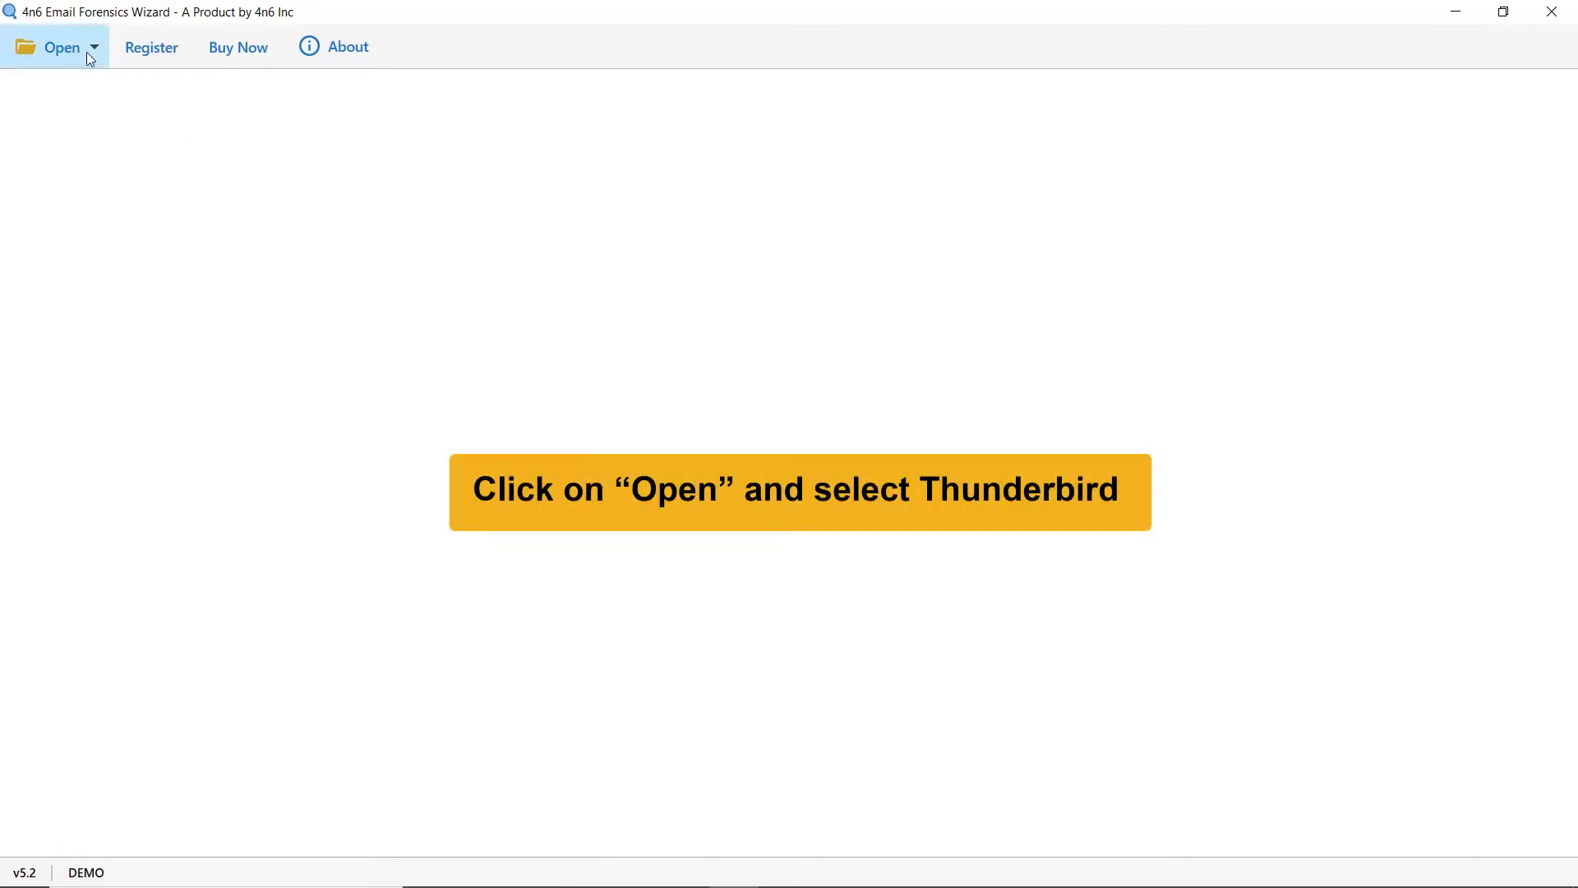
# Step: Load the configured Thunderbird account's mailboxes into the folder tree via Open
pyautogui.click(86, 52)
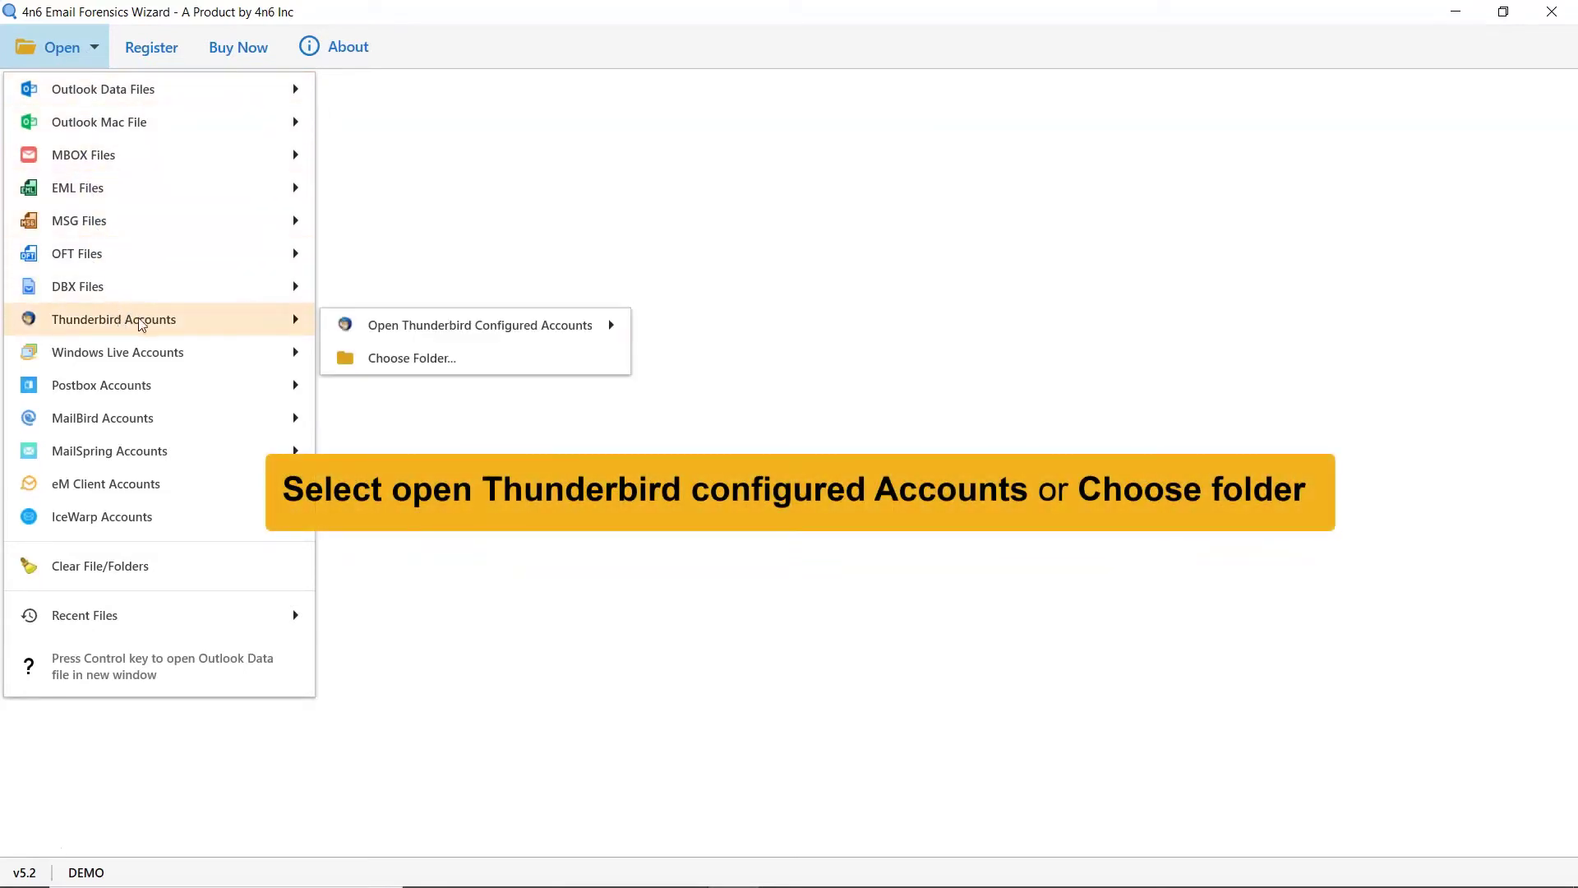
pyautogui.moveTo(114, 320)
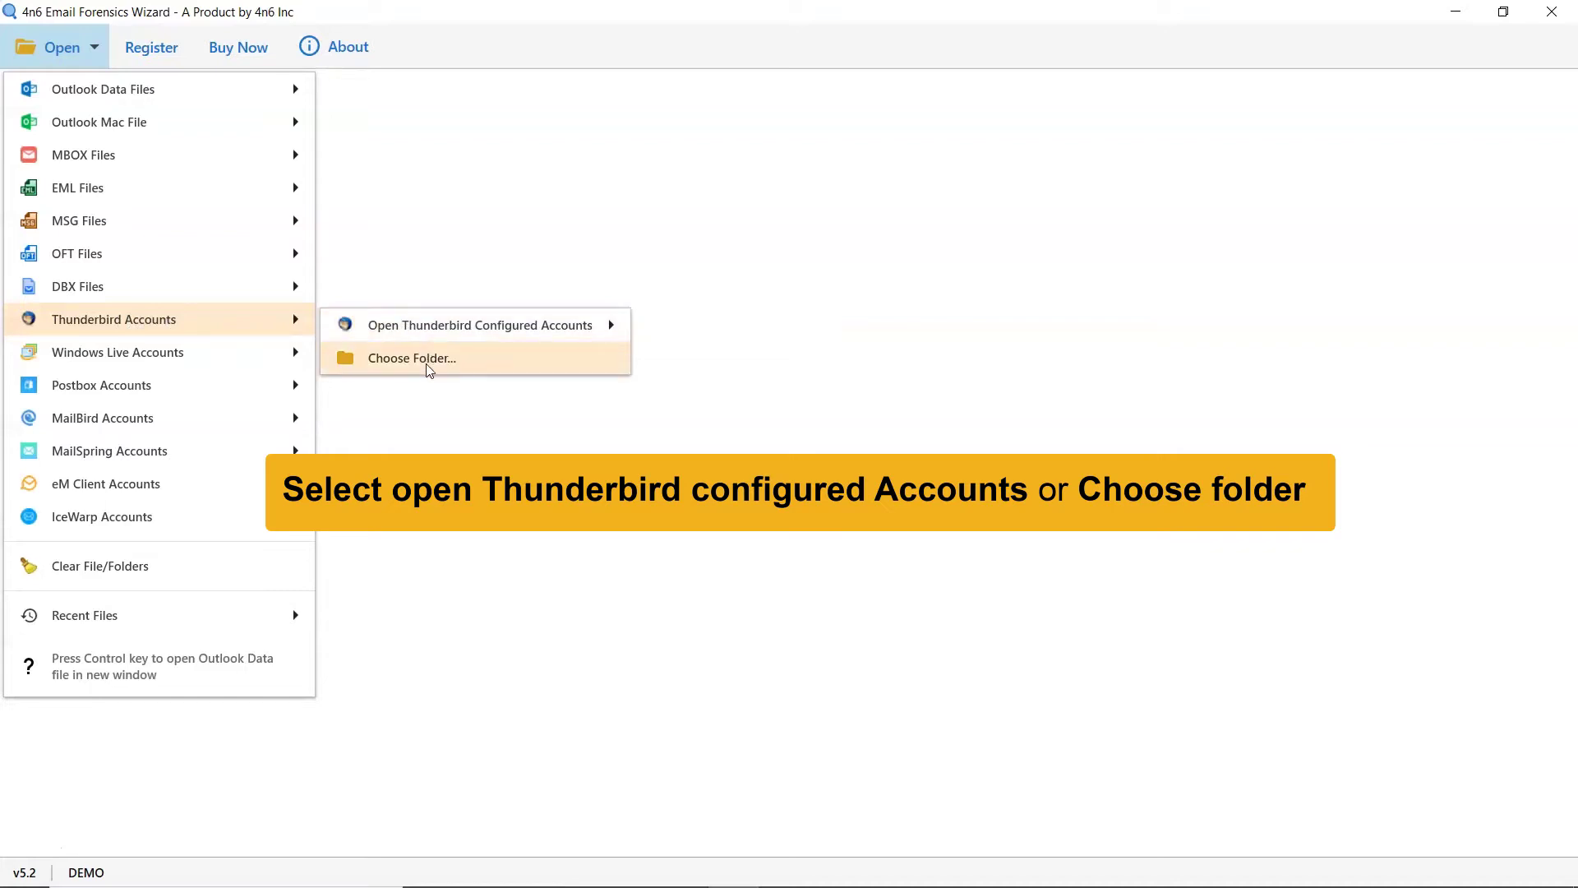
pyautogui.moveTo(480, 326)
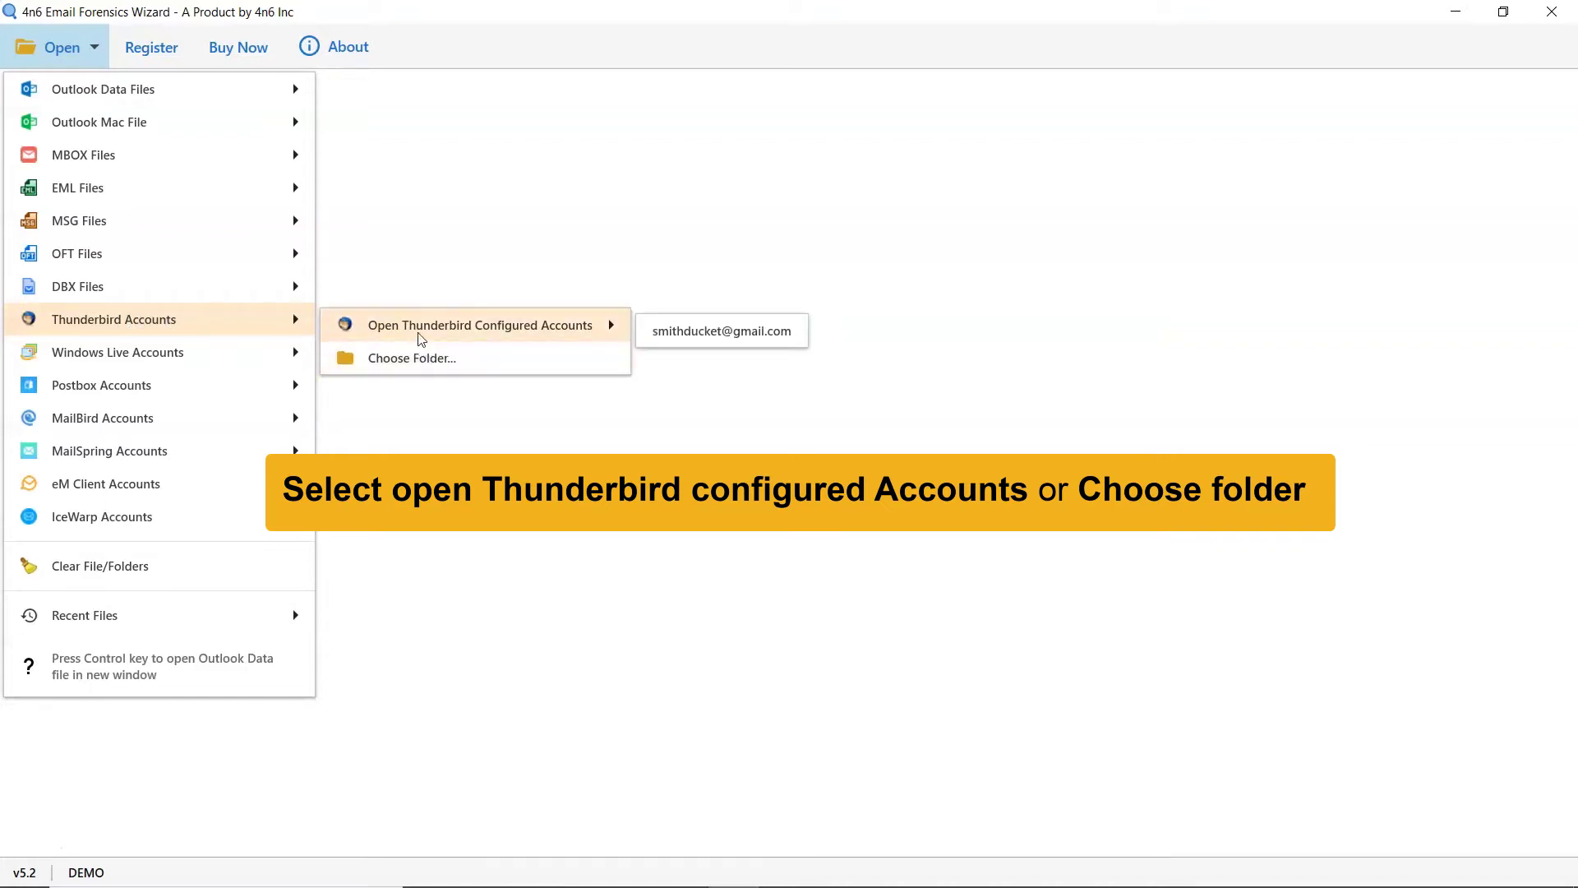
pyautogui.click(689, 340)
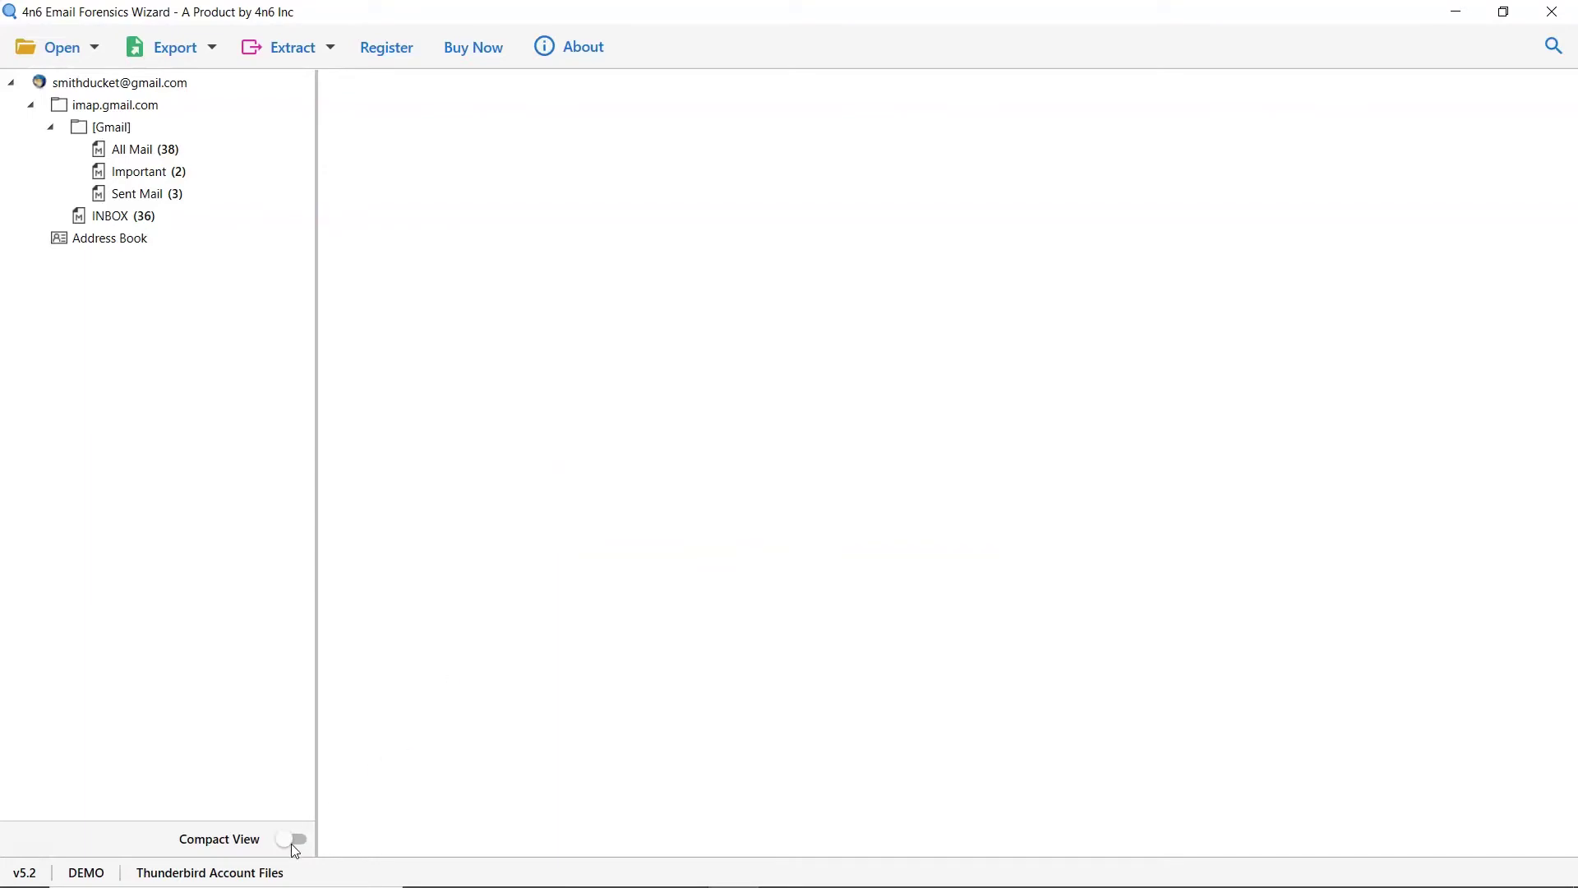
# Step: Toggle Compact View, then preview All Mail, Important, Sent Mail and INBOX messages
pyautogui.click(291, 844)
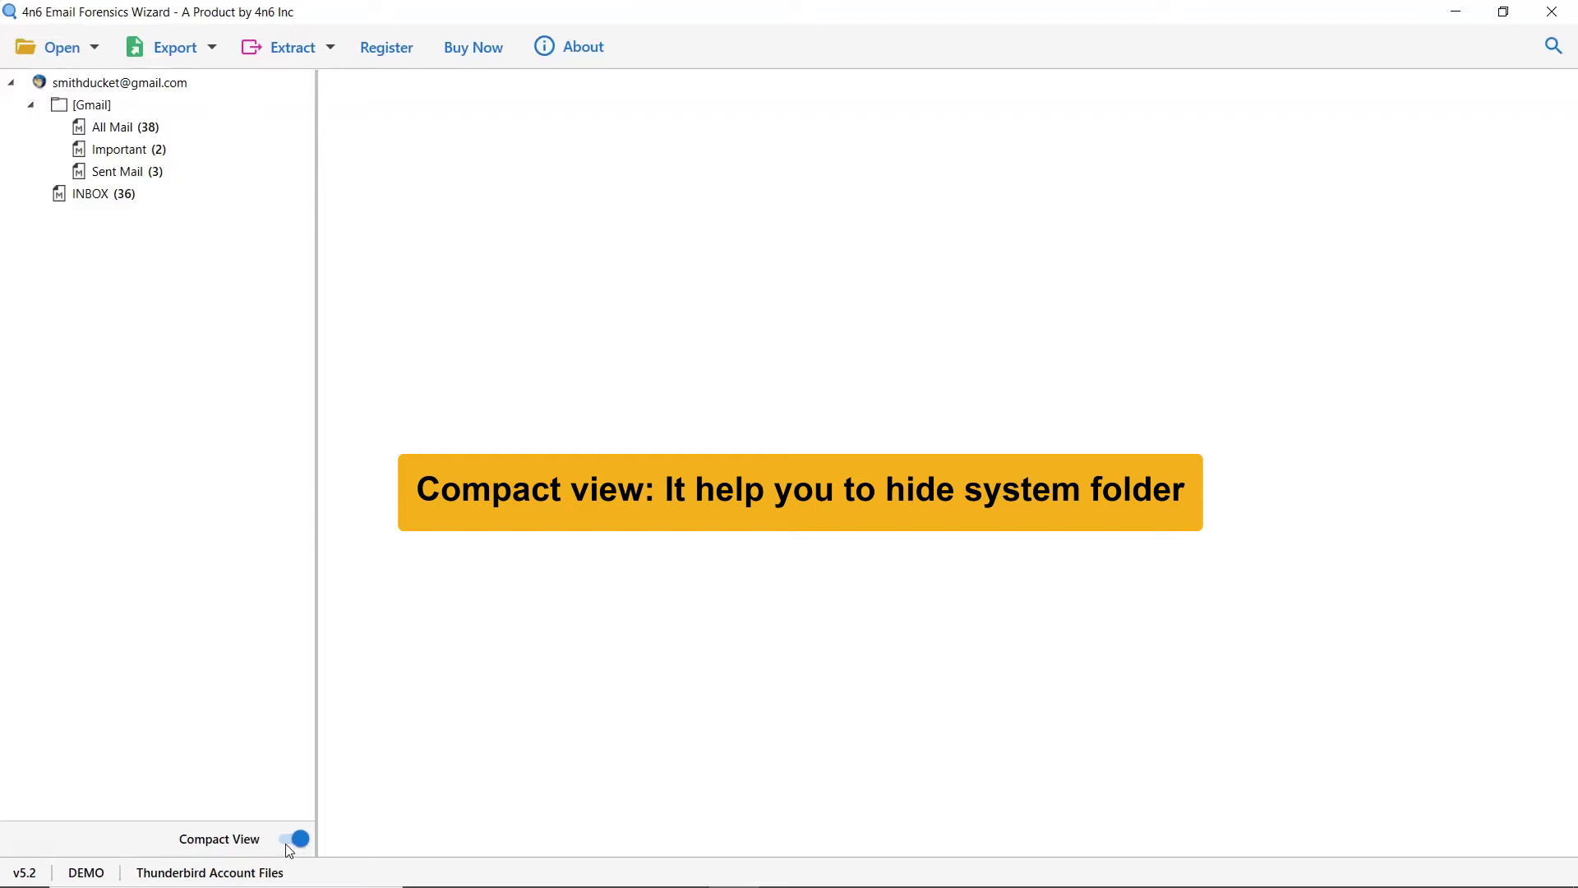
pyautogui.click(291, 840)
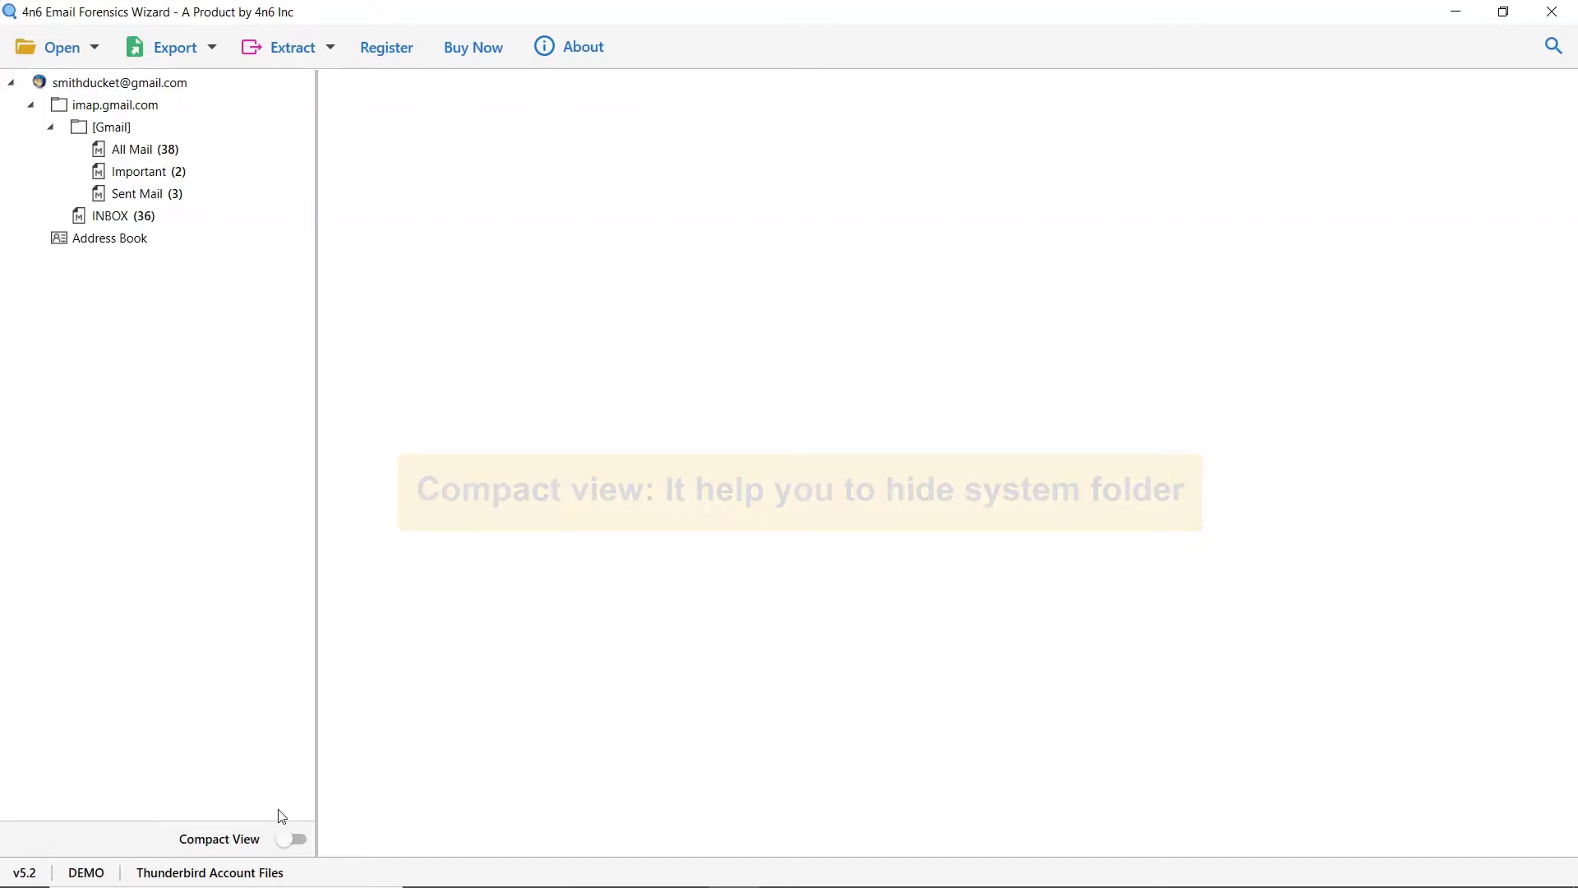
pyautogui.click(133, 149)
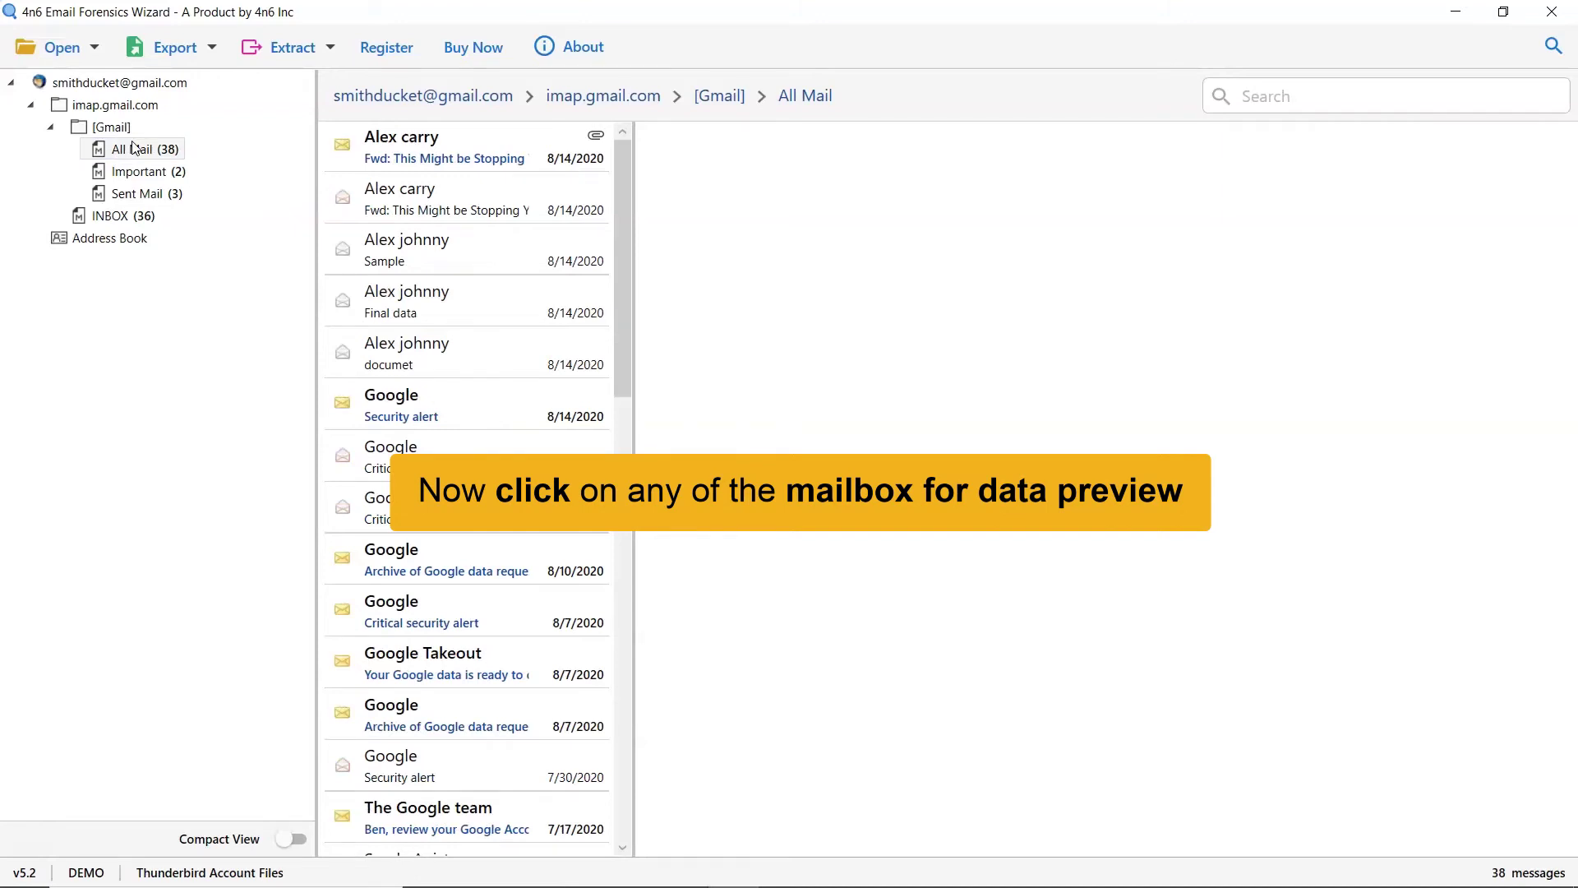
pyautogui.click(138, 171)
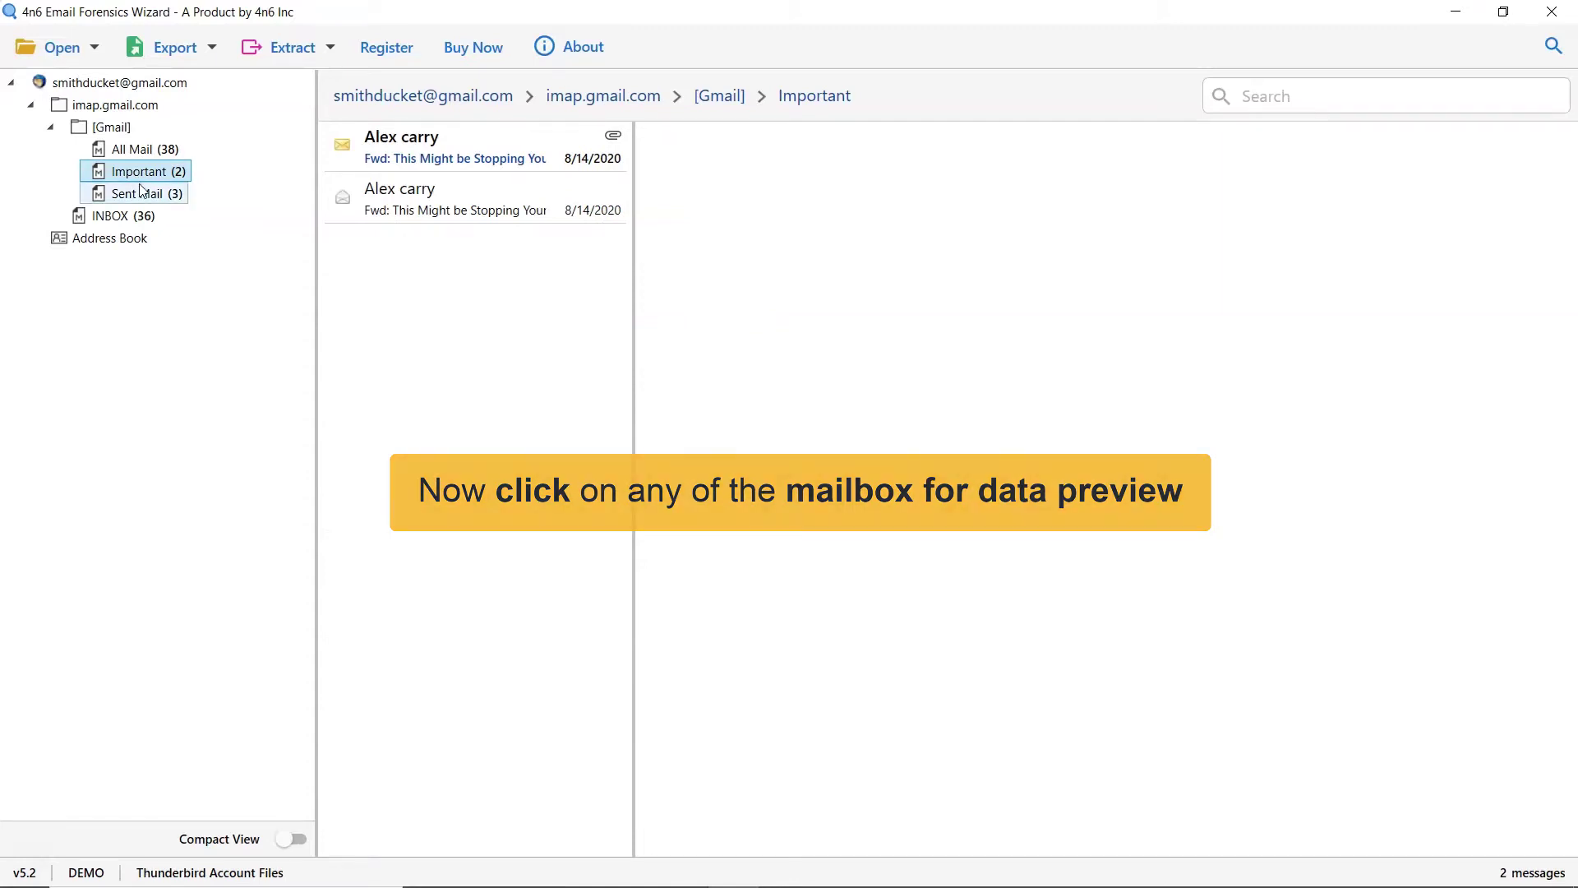
pyautogui.click(136, 194)
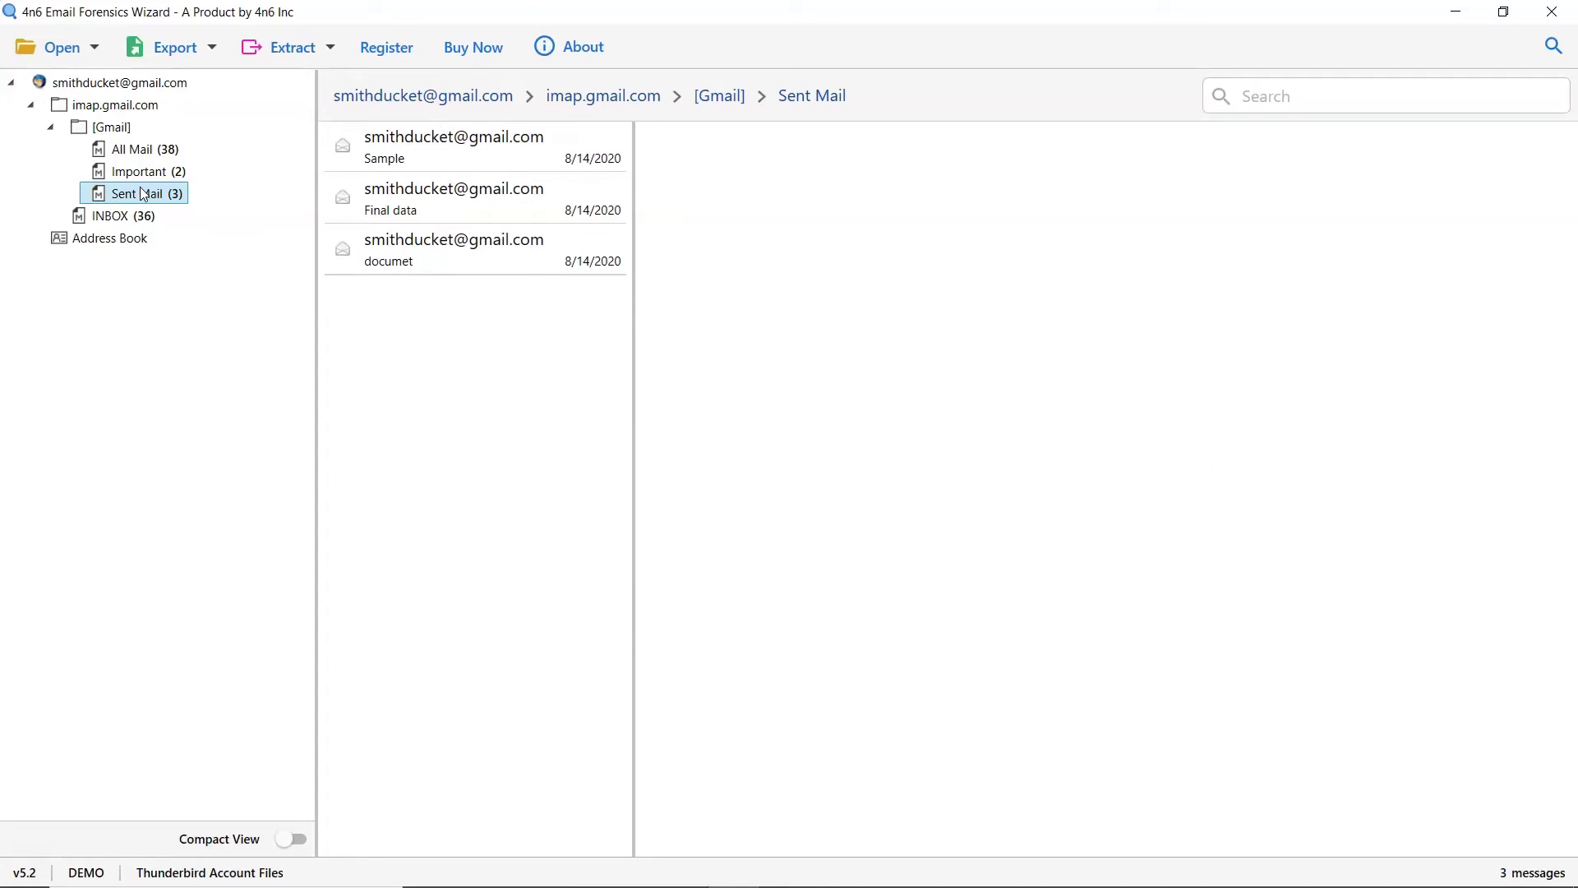
pyautogui.click(111, 216)
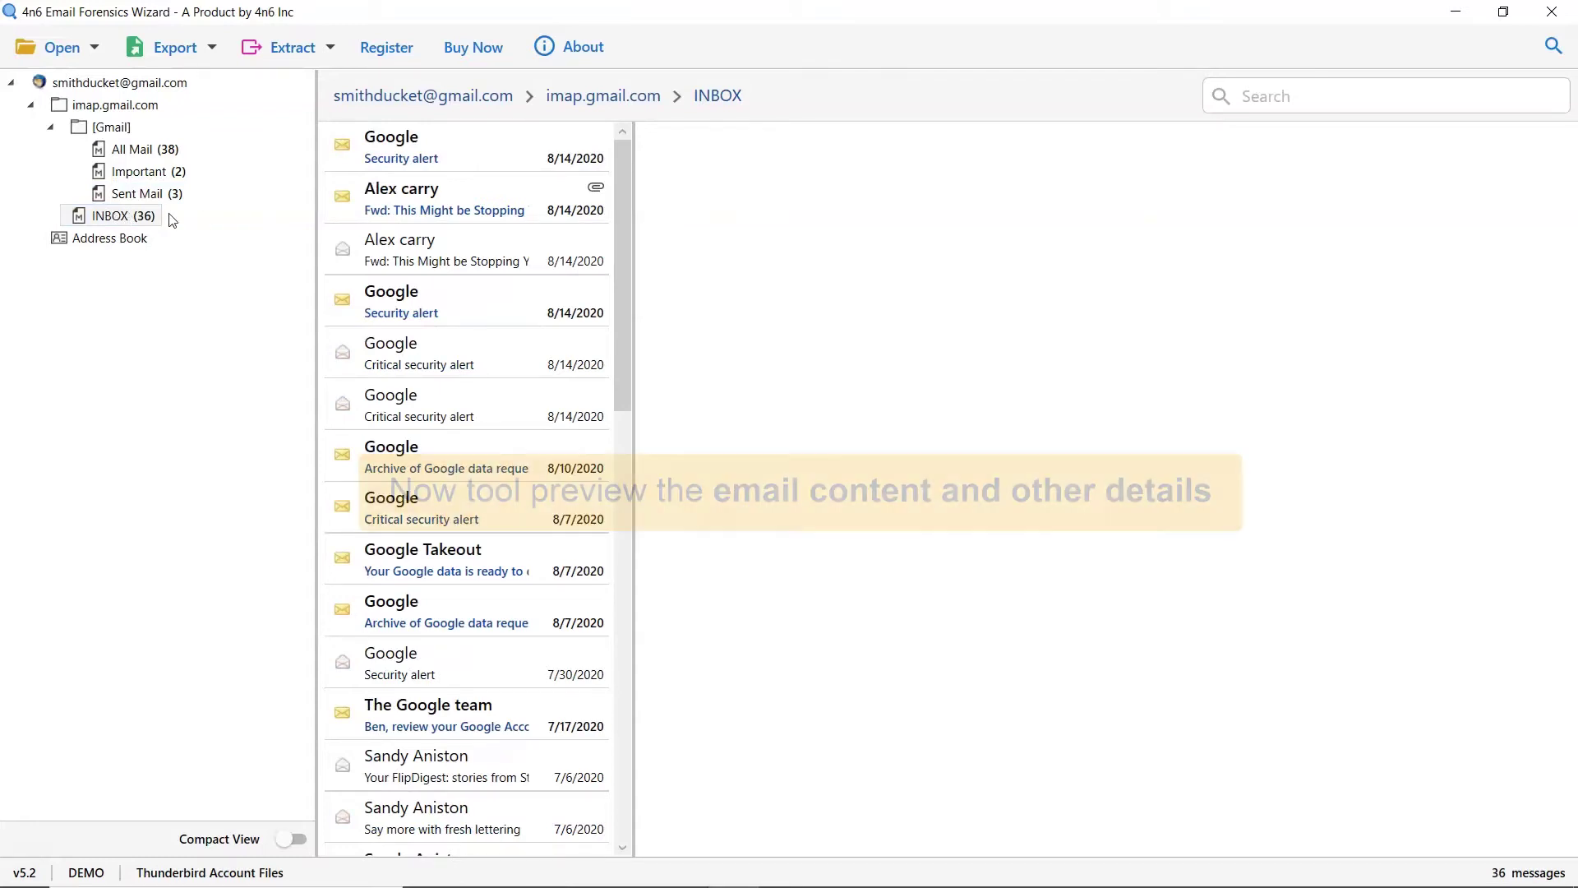
# Step: Preview 'Fwd: This Might be Stopping Your Growth' and view its xlsm attachment's save options
pyautogui.click(465, 205)
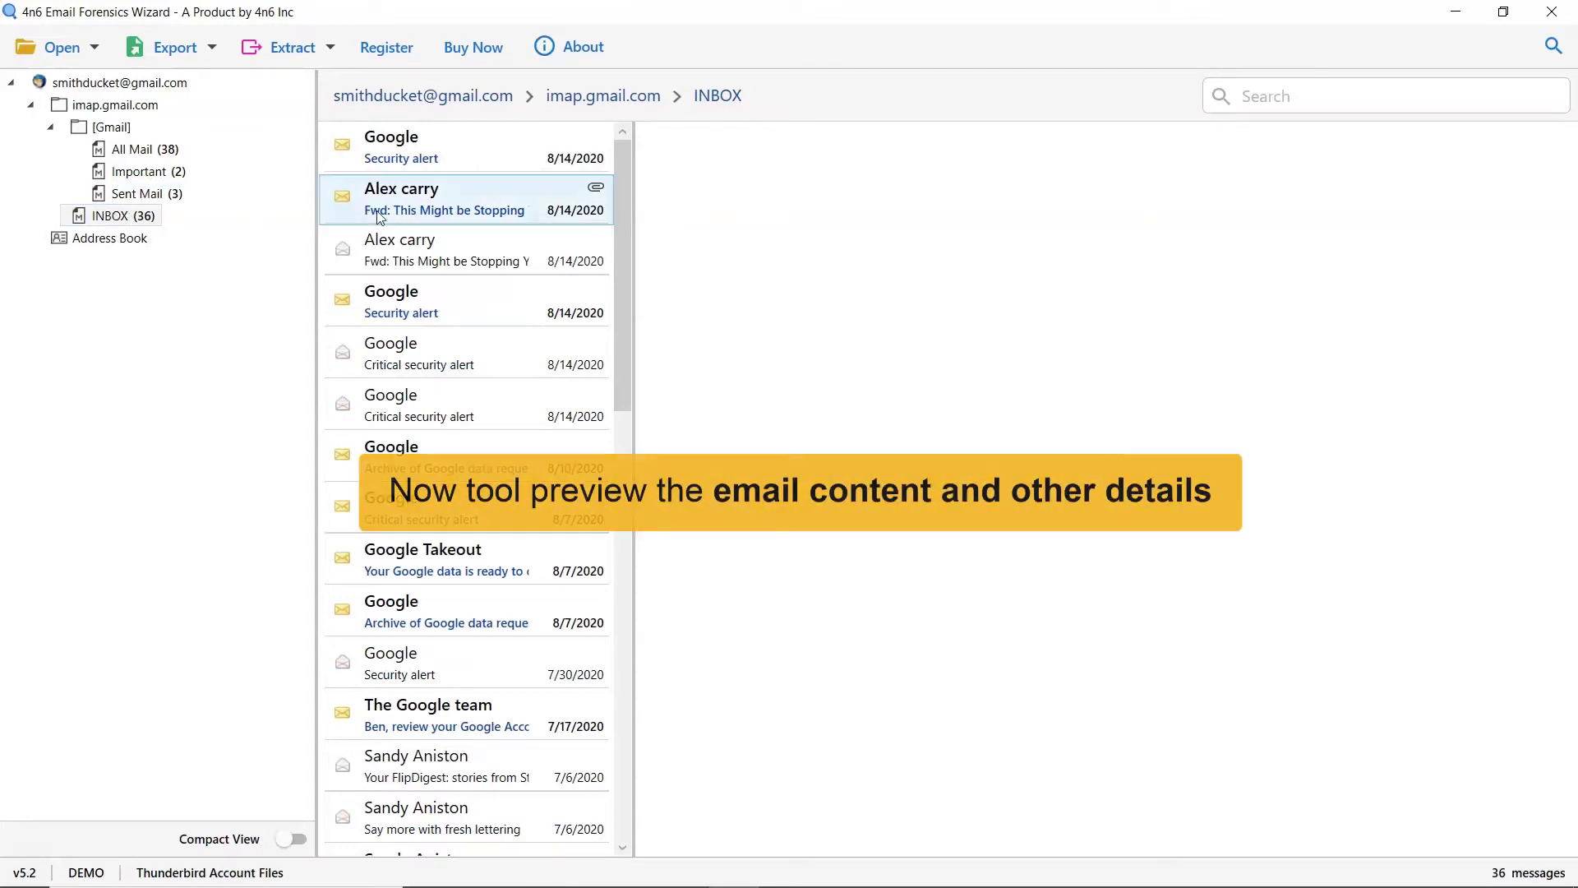
pyautogui.click(465, 206)
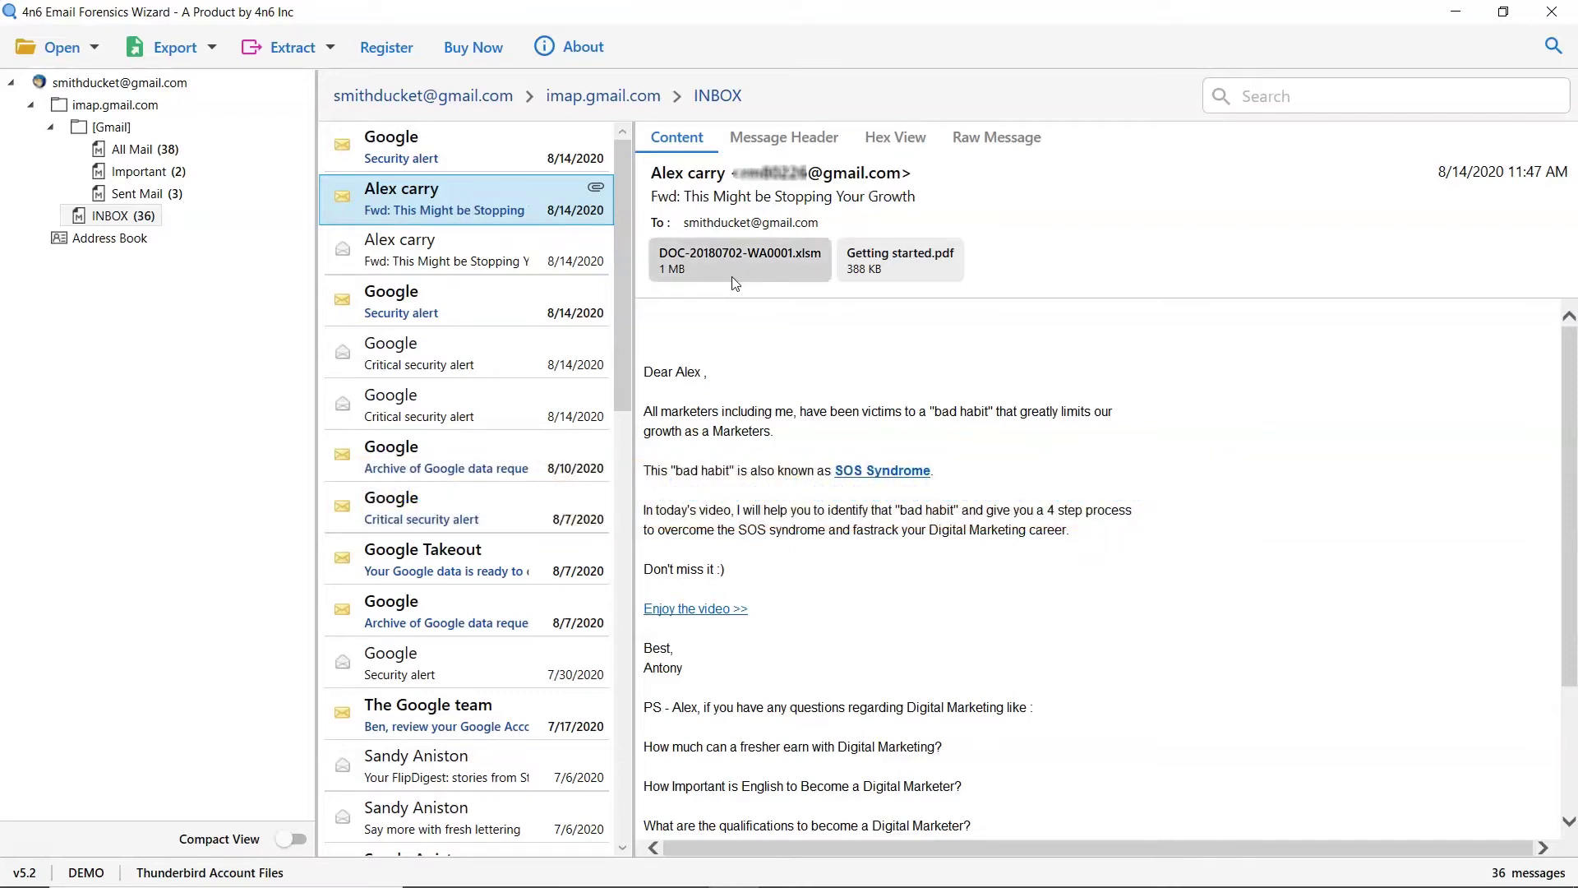
pyautogui.rightClick(732, 264)
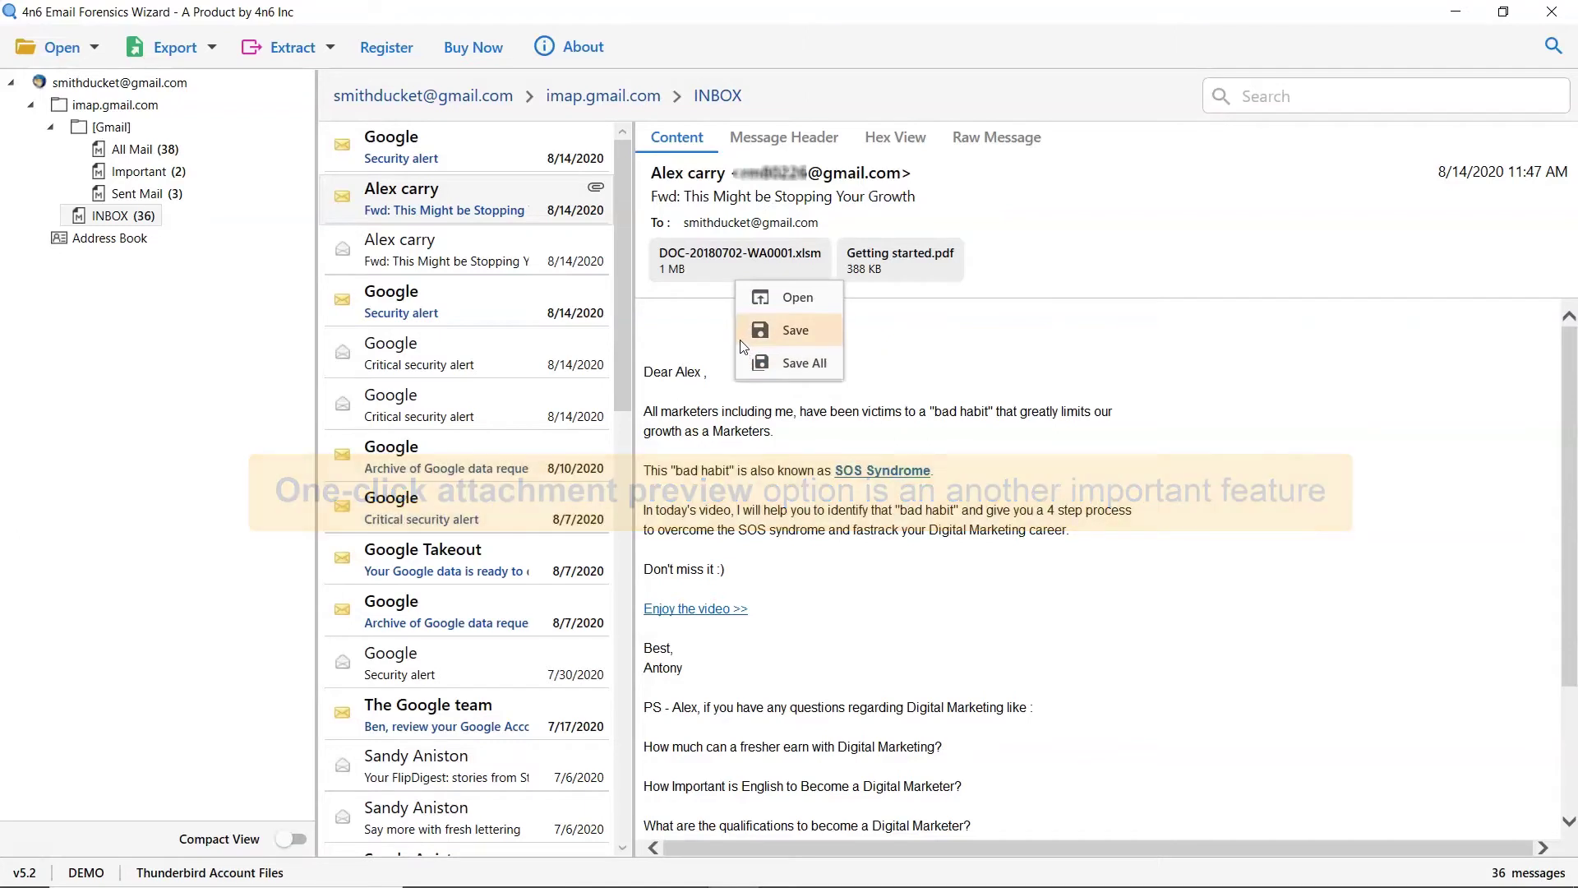
pyautogui.click(742, 343)
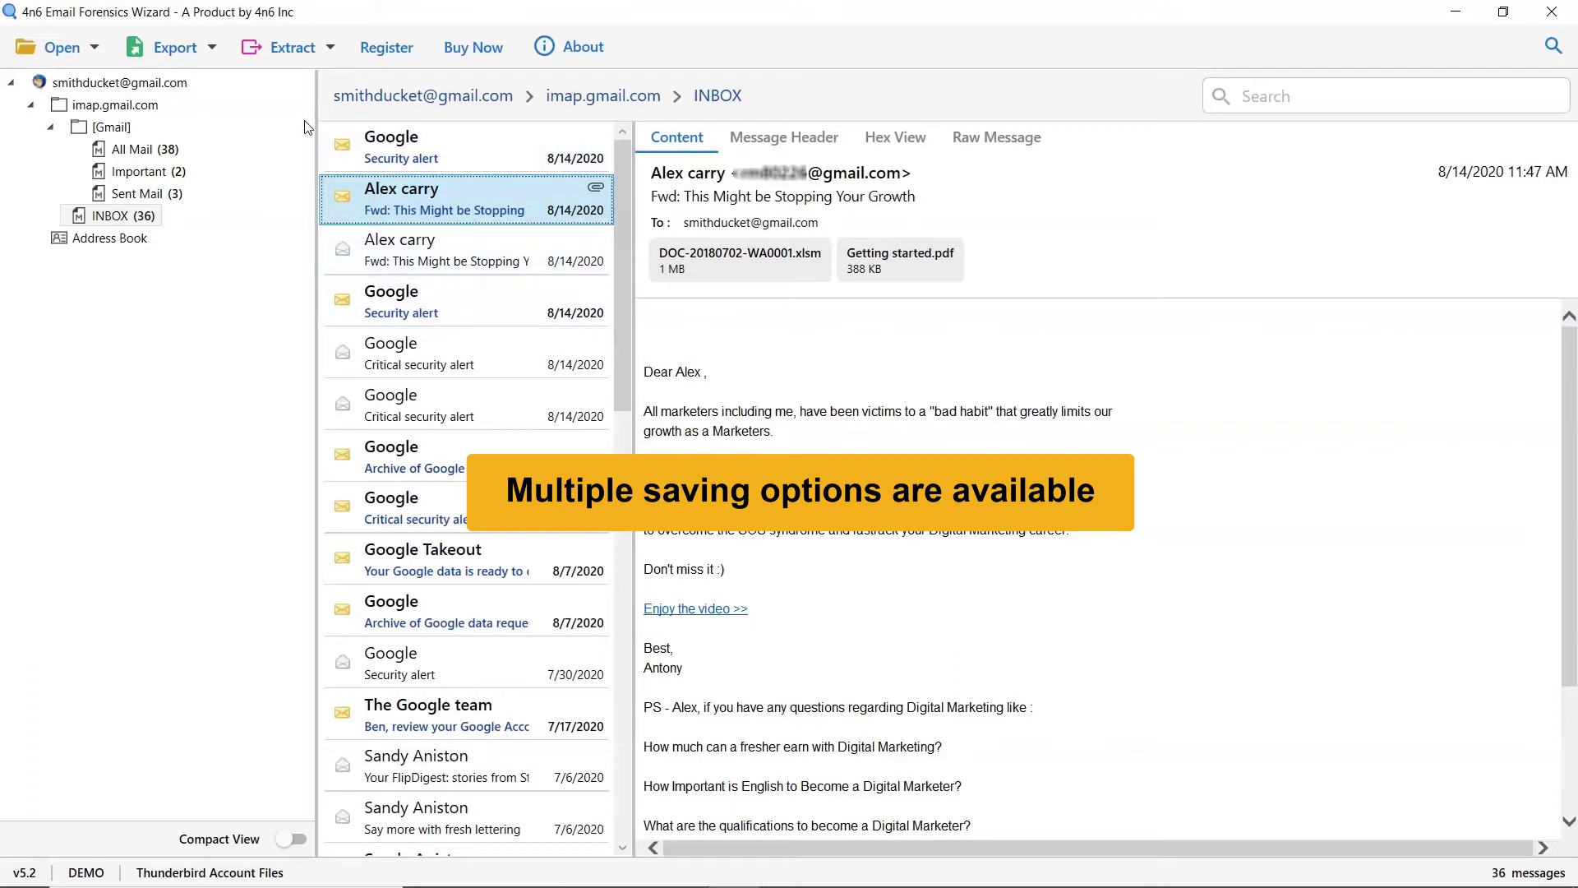
# Step: Browse the Export and Extract toolbar menus, ending with the export format list shown
pyautogui.click(212, 49)
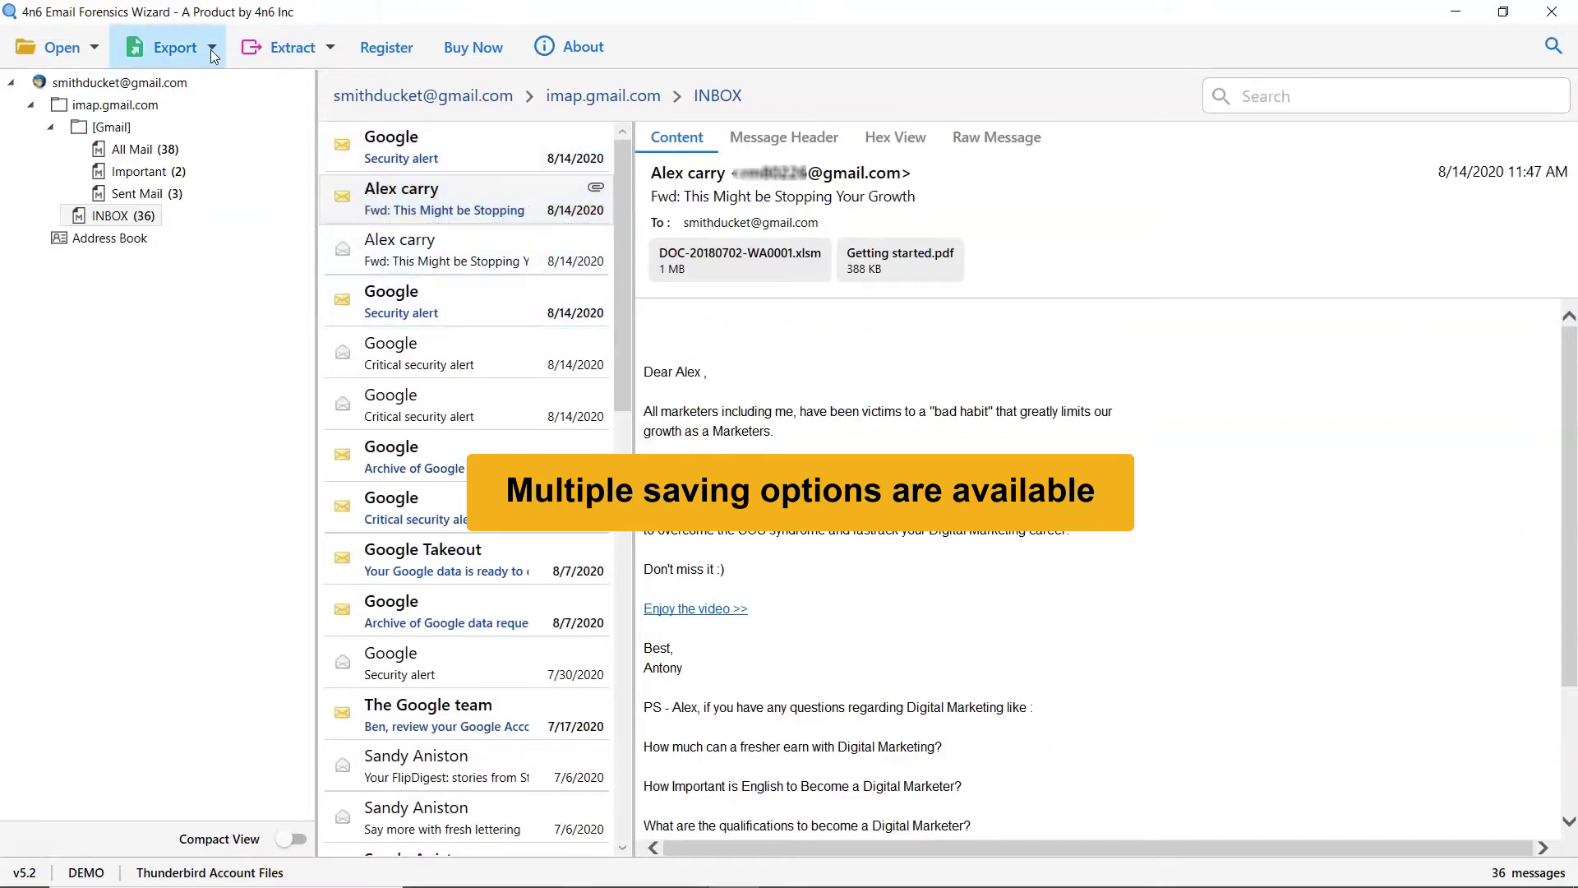
pyautogui.click(211, 50)
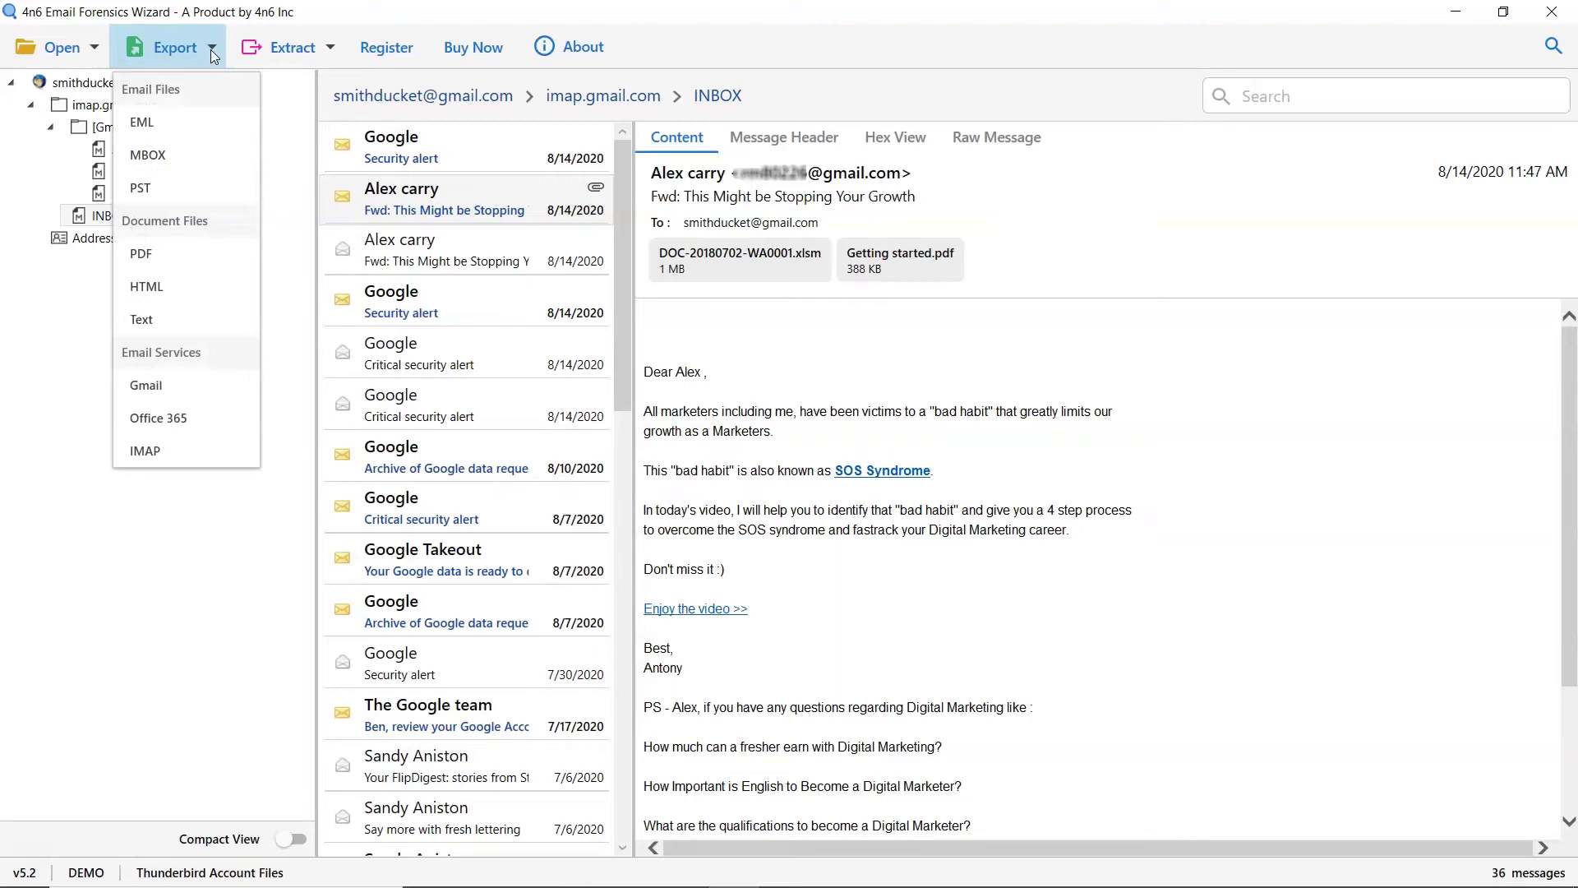
pyautogui.click(212, 50)
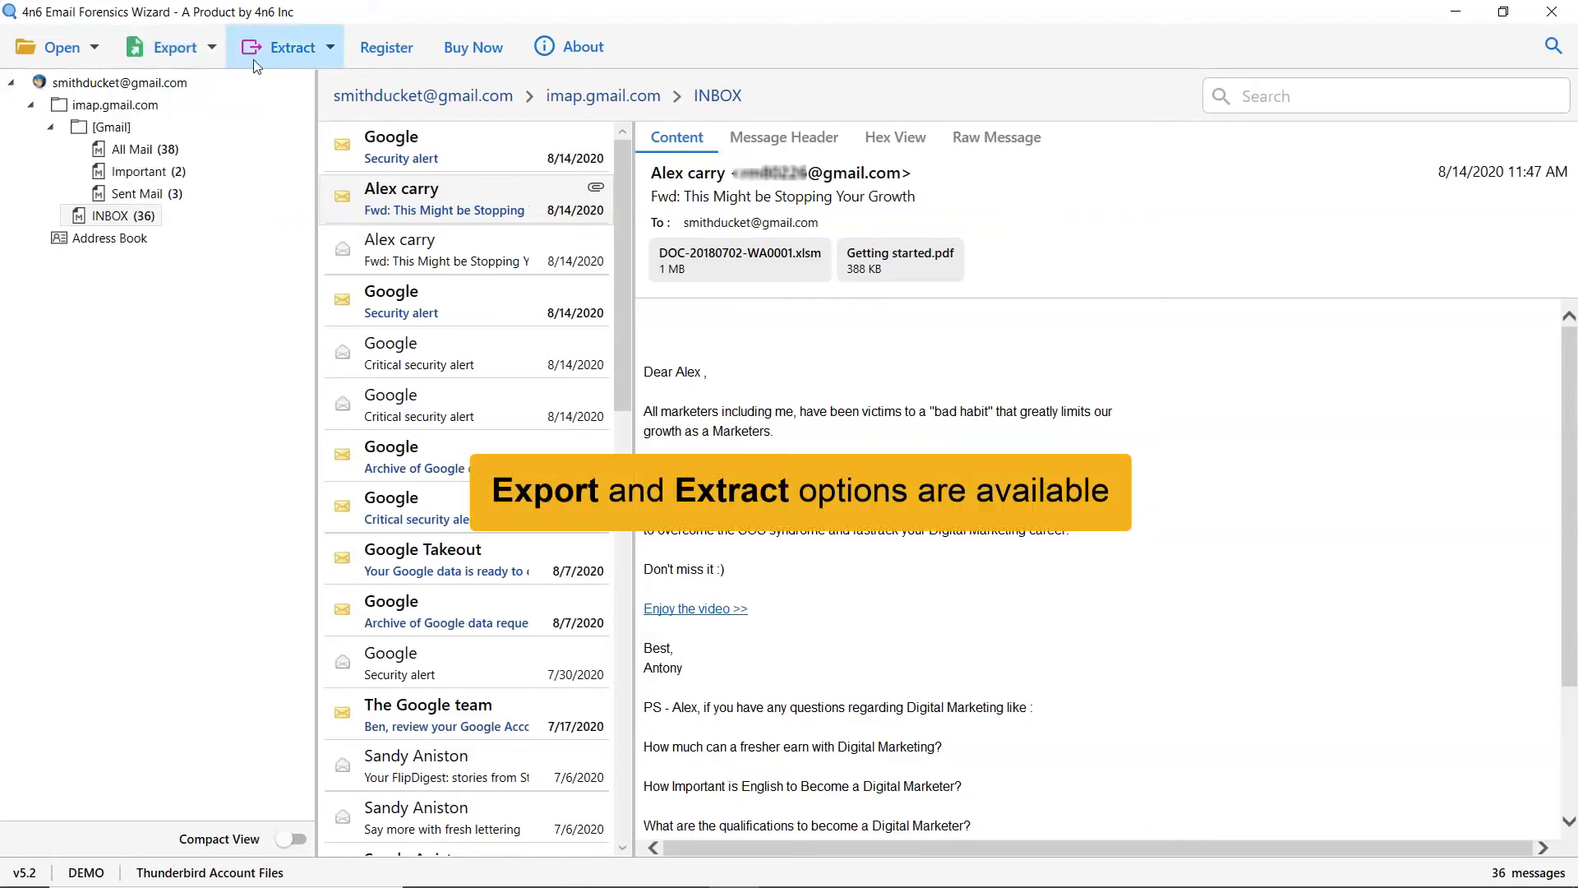
pyautogui.click(331, 50)
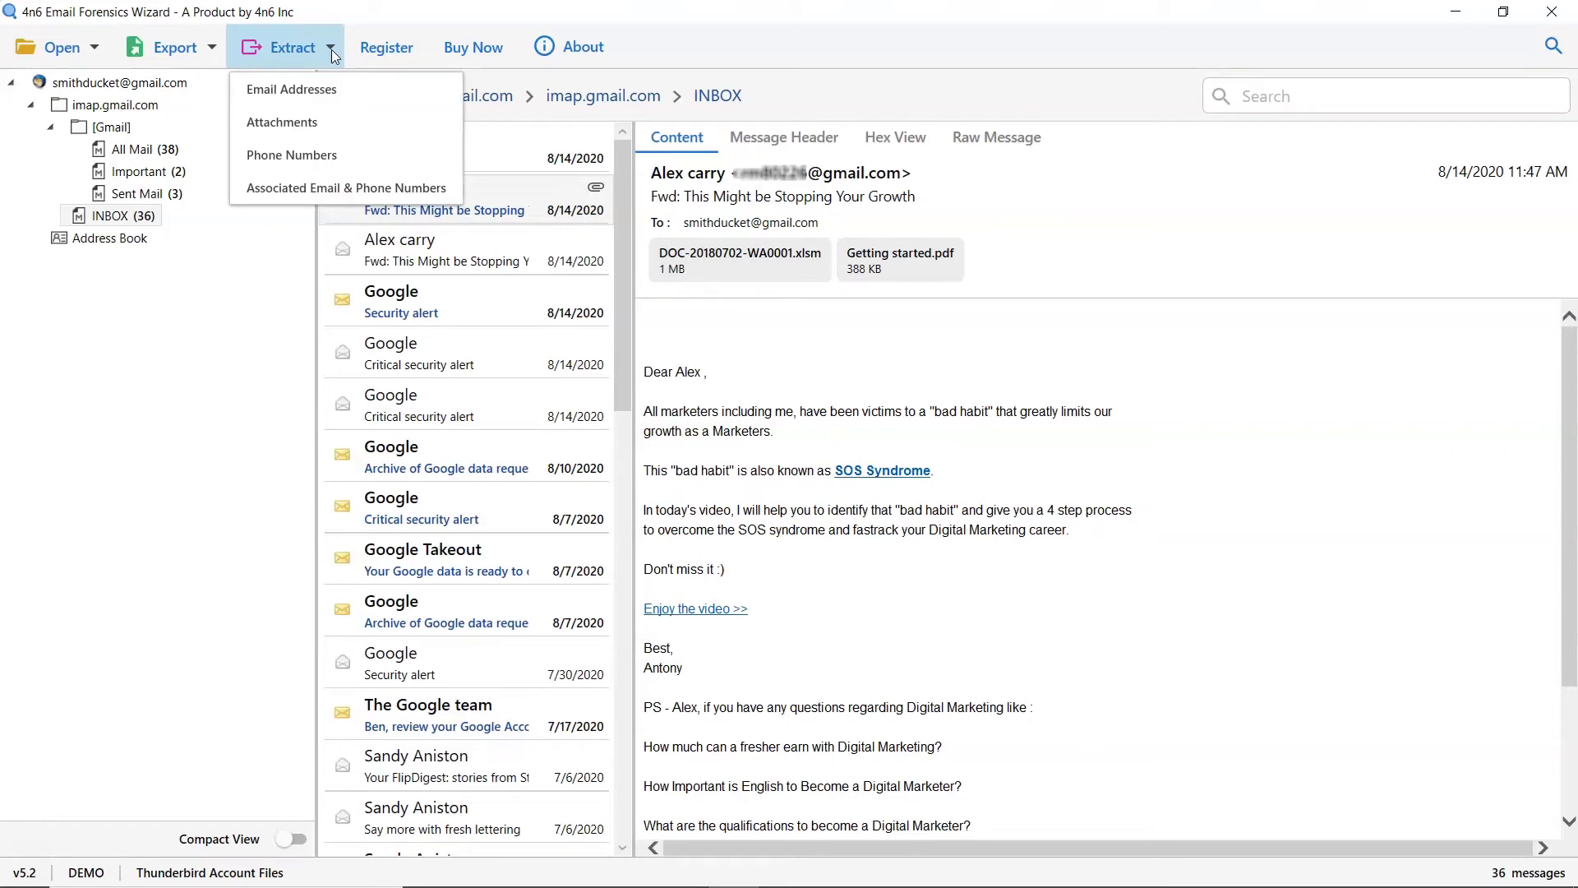
pyautogui.click(332, 49)
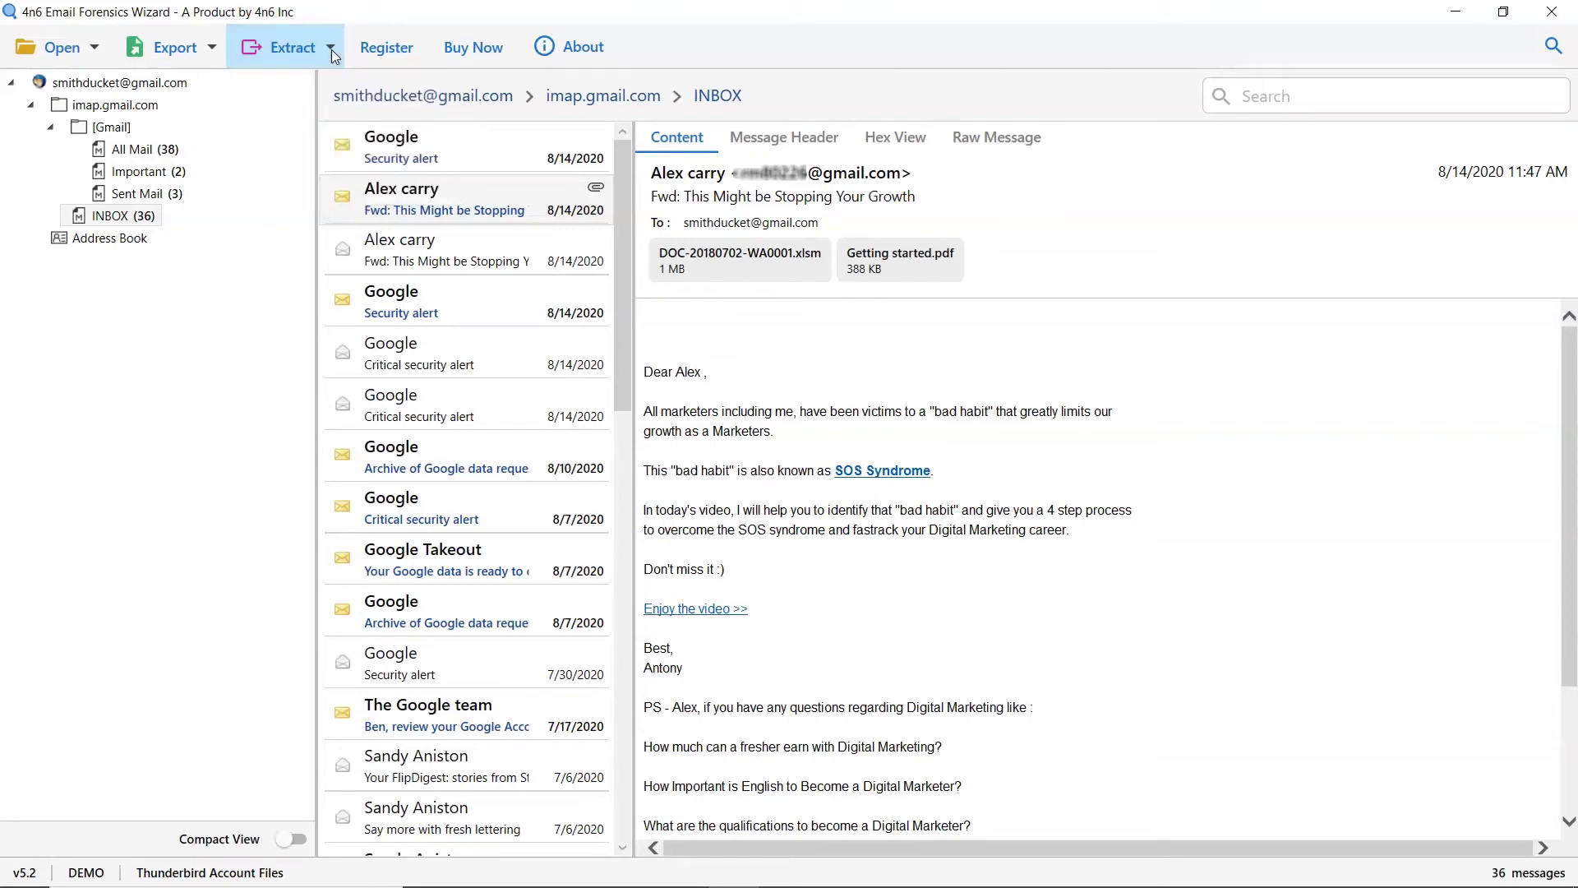
pyautogui.click(213, 46)
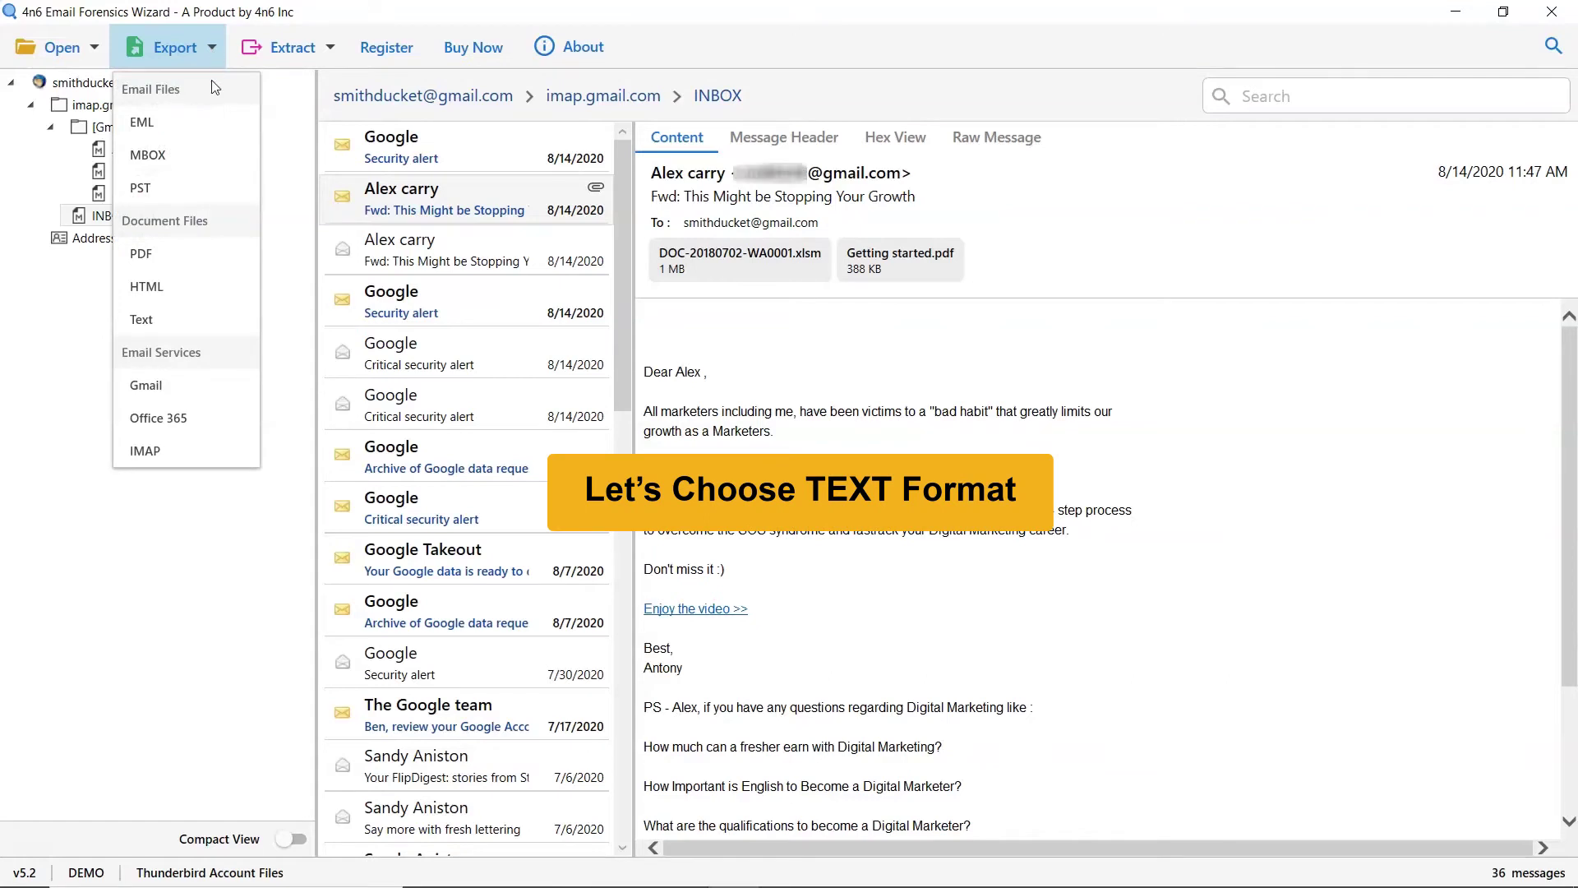
# Step: Choose Text as the export format with all mailbox folders checked for conversion
pyautogui.click(206, 320)
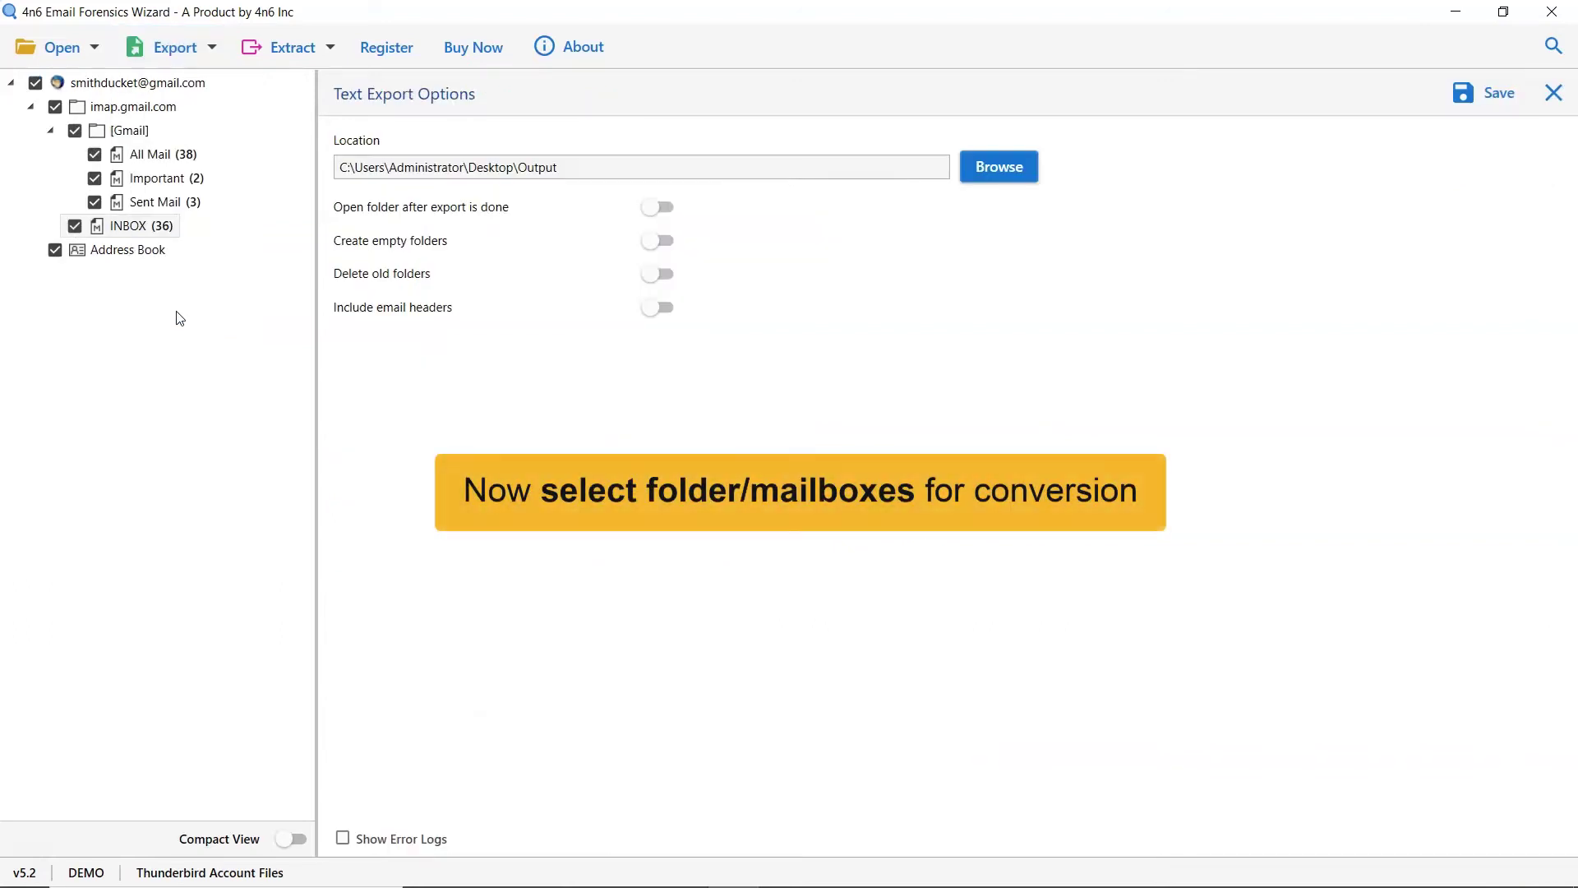
pyautogui.click(95, 202)
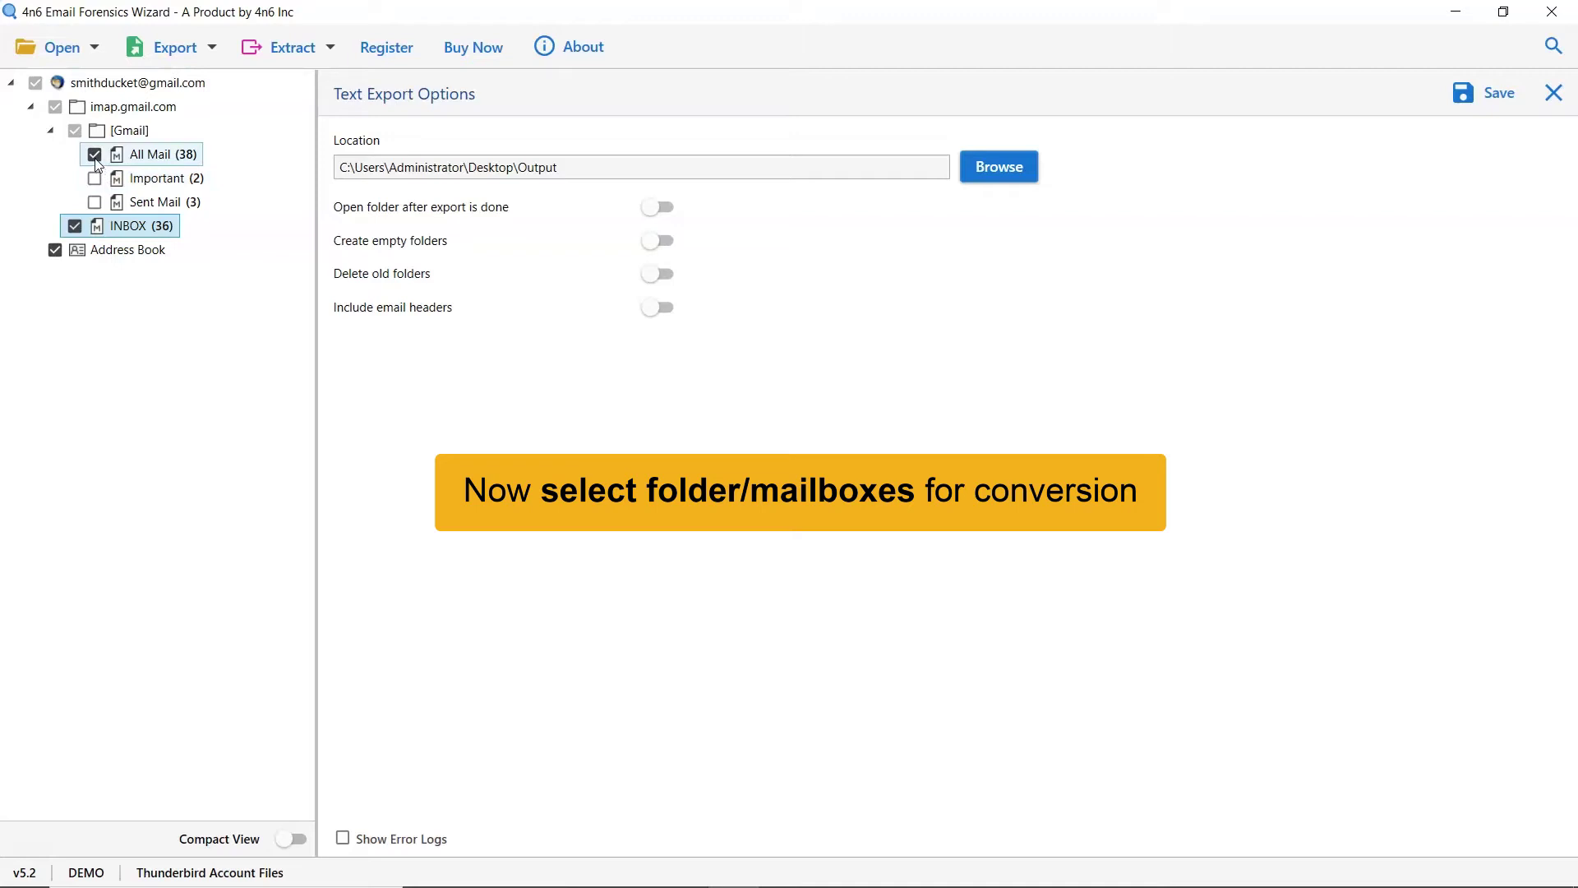
pyautogui.click(96, 202)
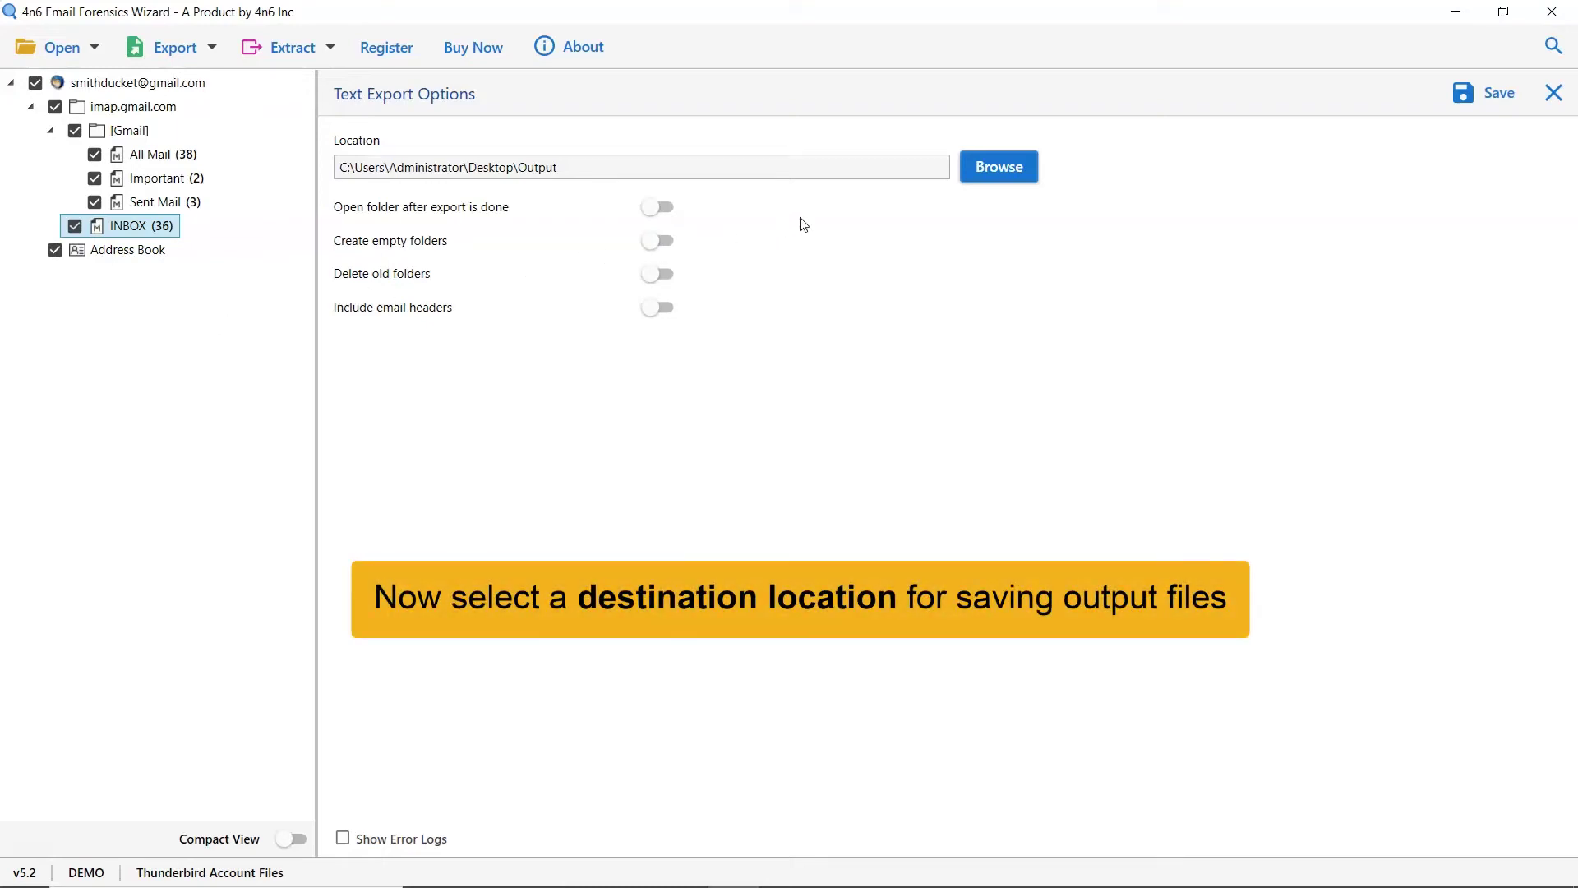
pyautogui.click(998, 173)
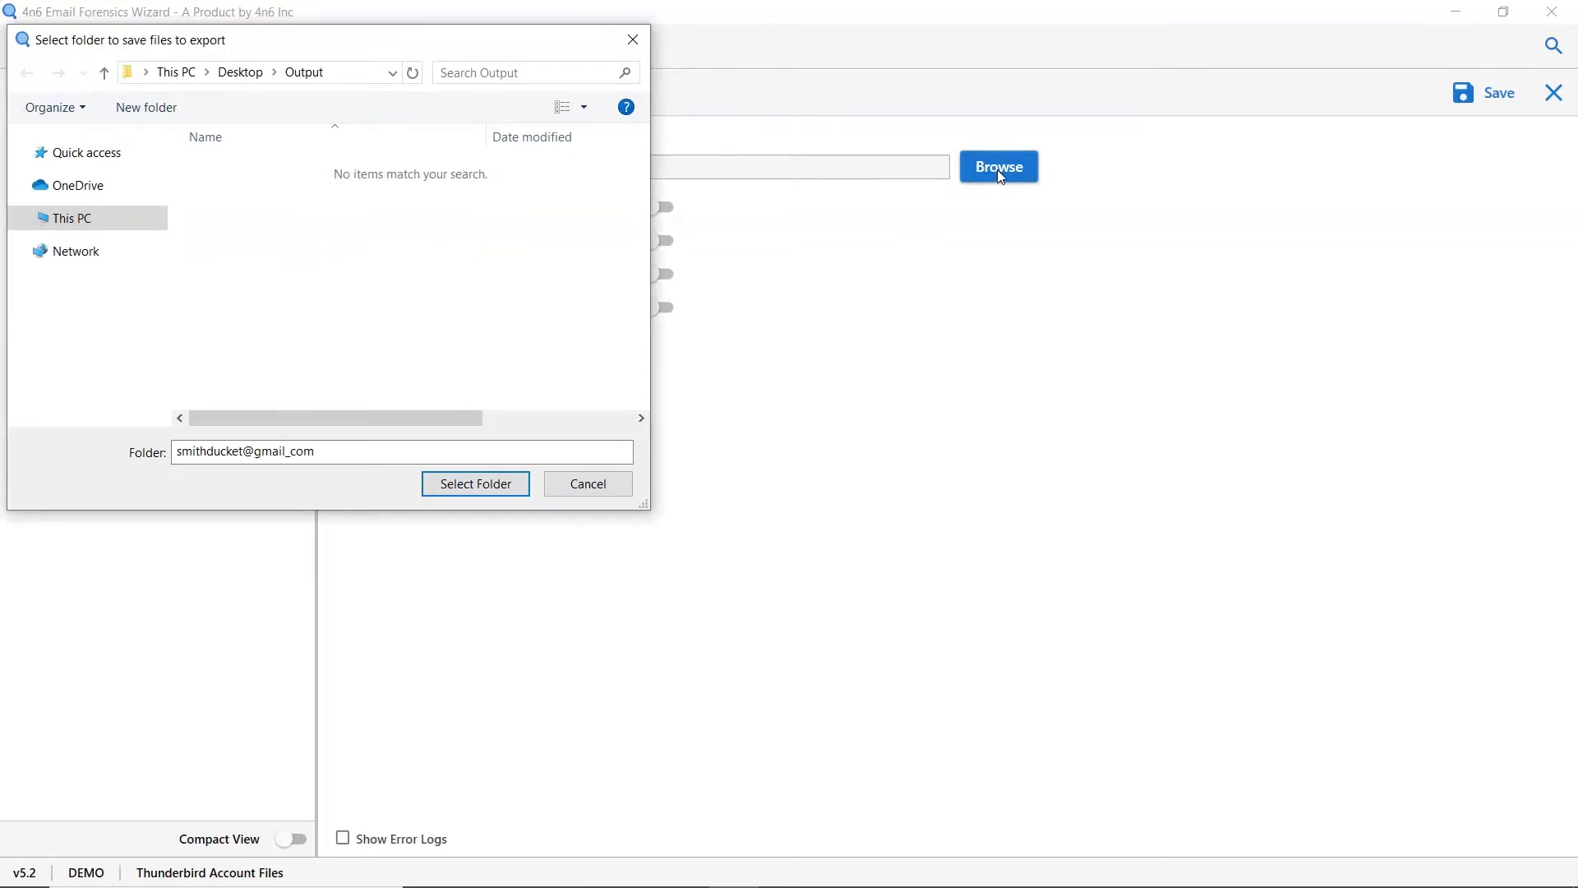
pyautogui.click(475, 484)
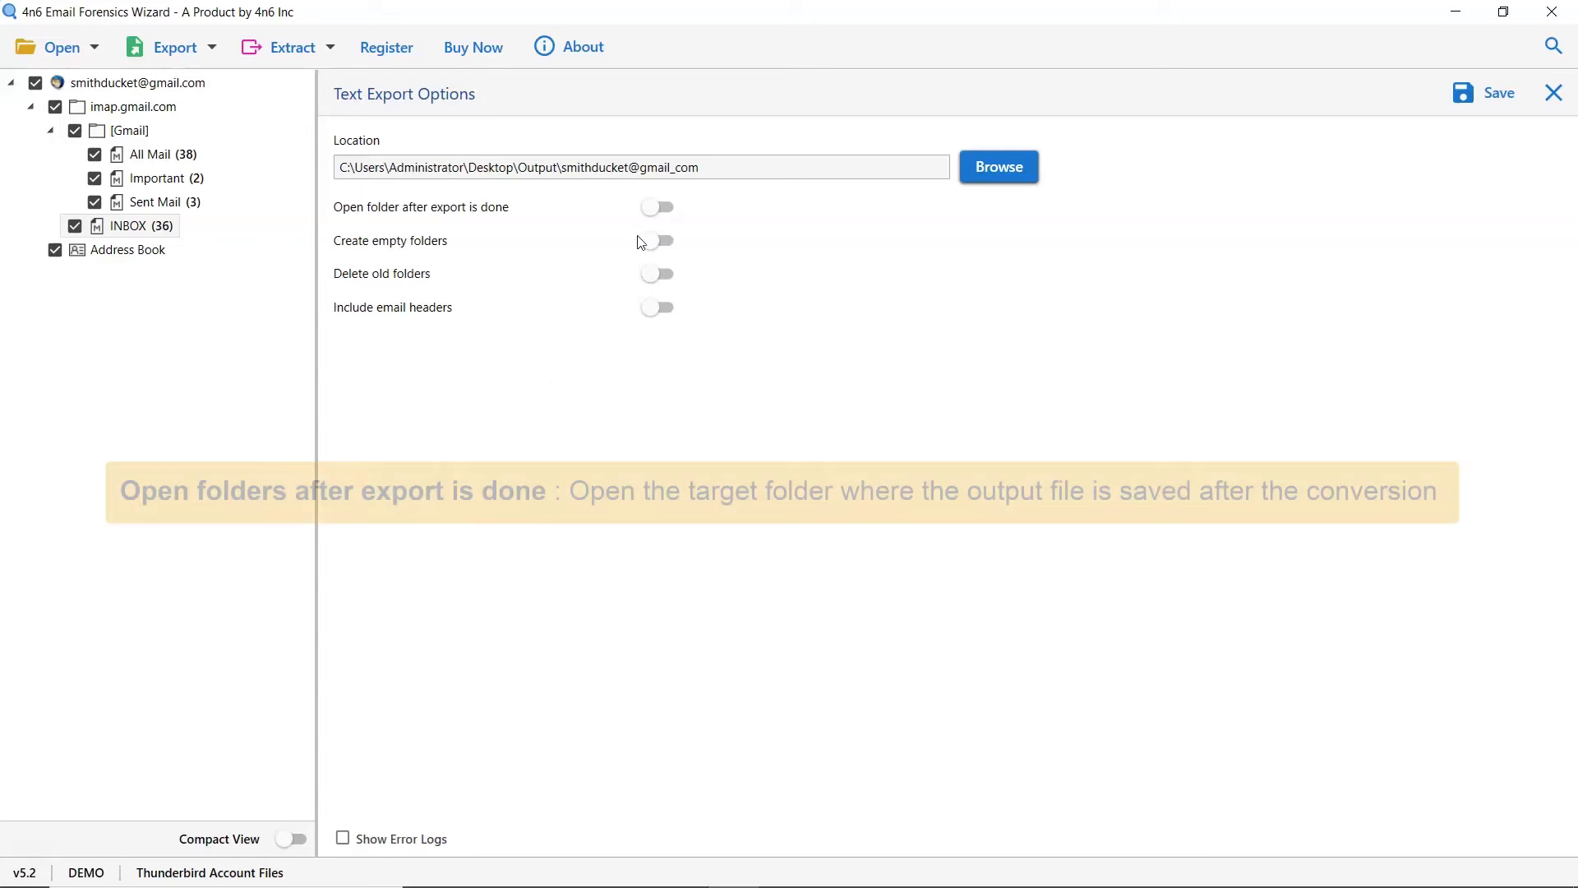
pyautogui.click(654, 215)
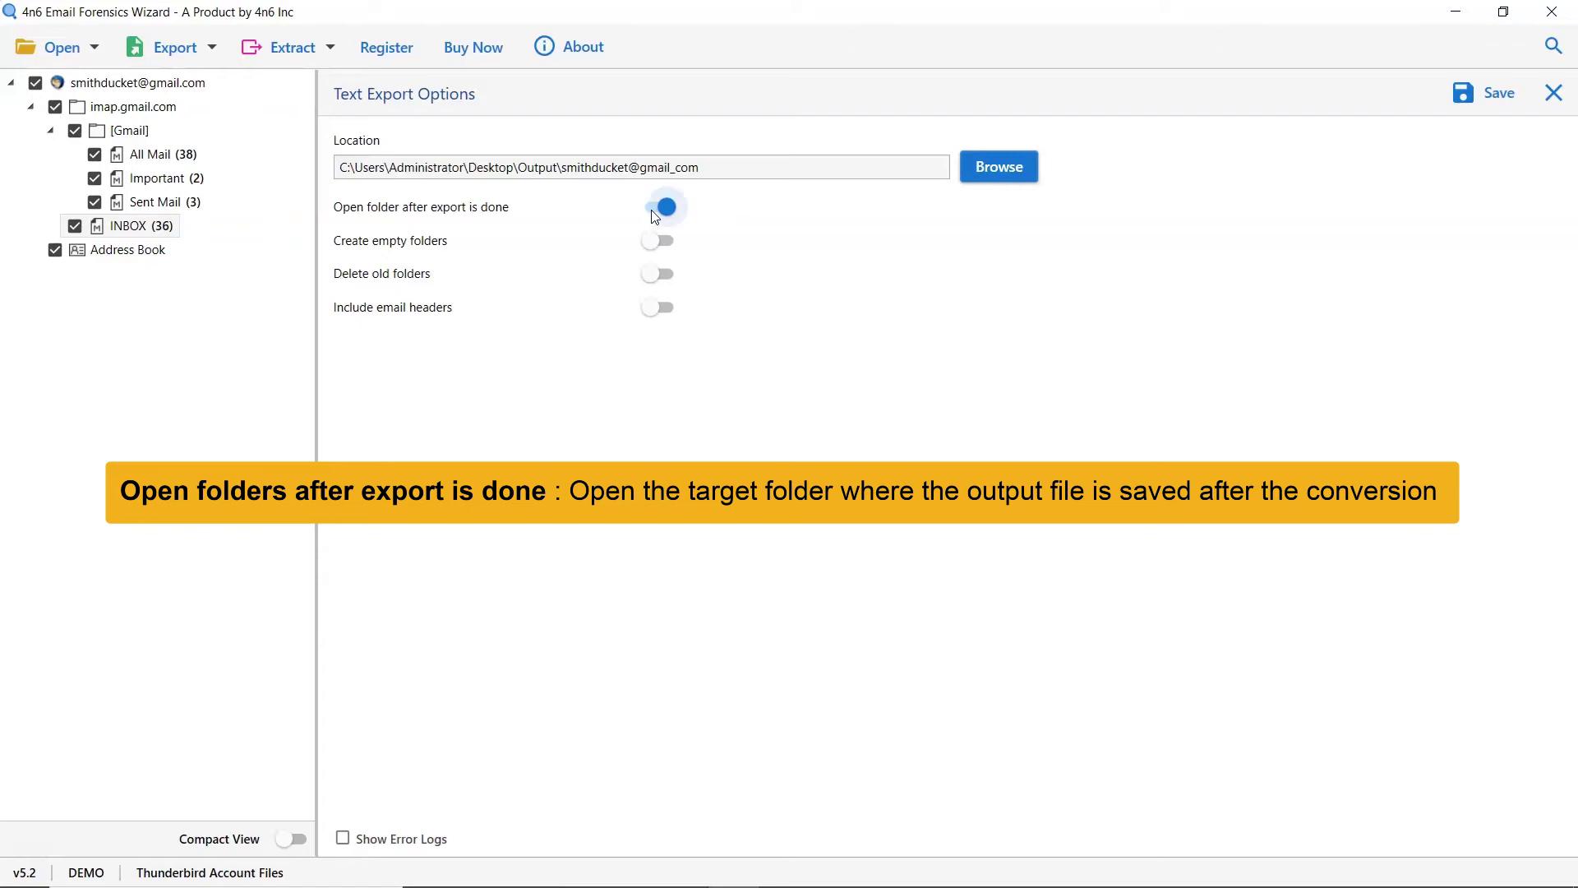
pyautogui.click(664, 207)
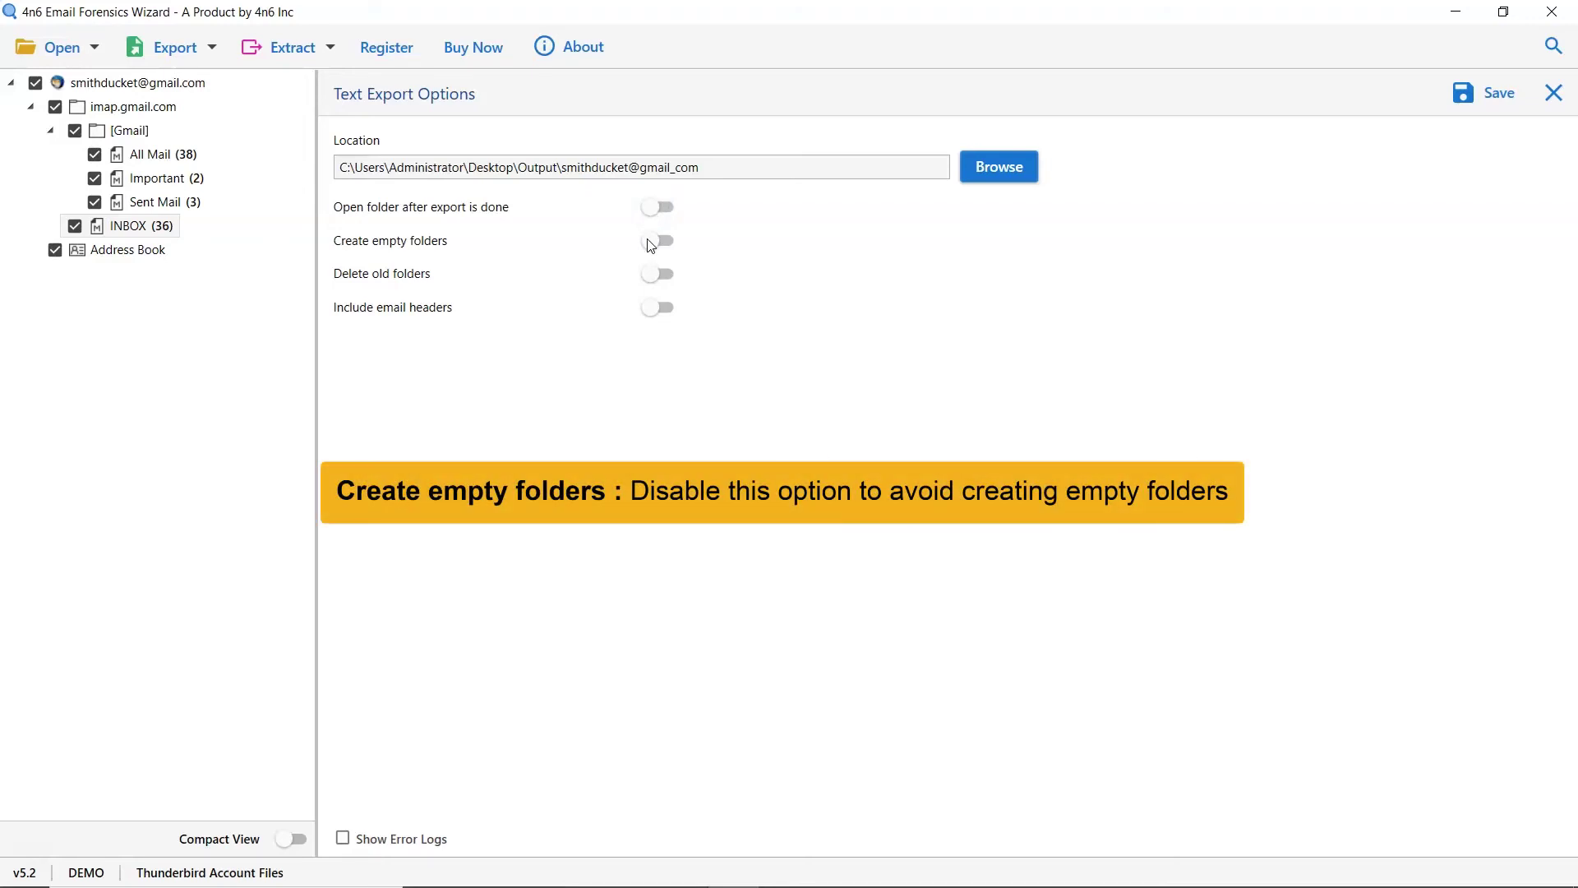
pyautogui.click(649, 244)
pyautogui.click(648, 245)
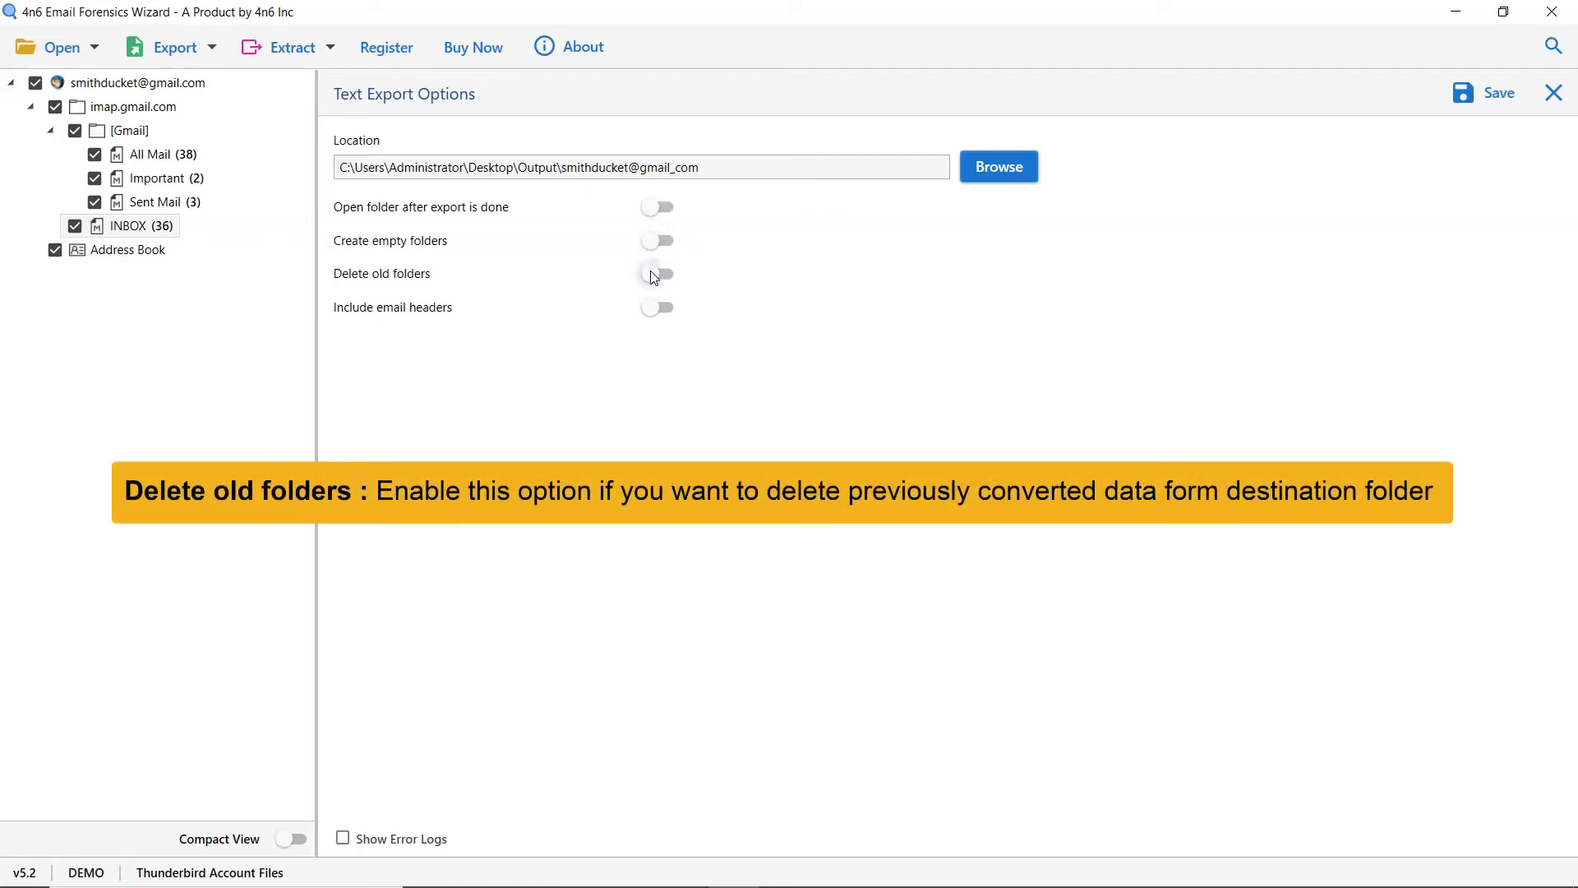
pyautogui.click(653, 273)
pyautogui.click(654, 277)
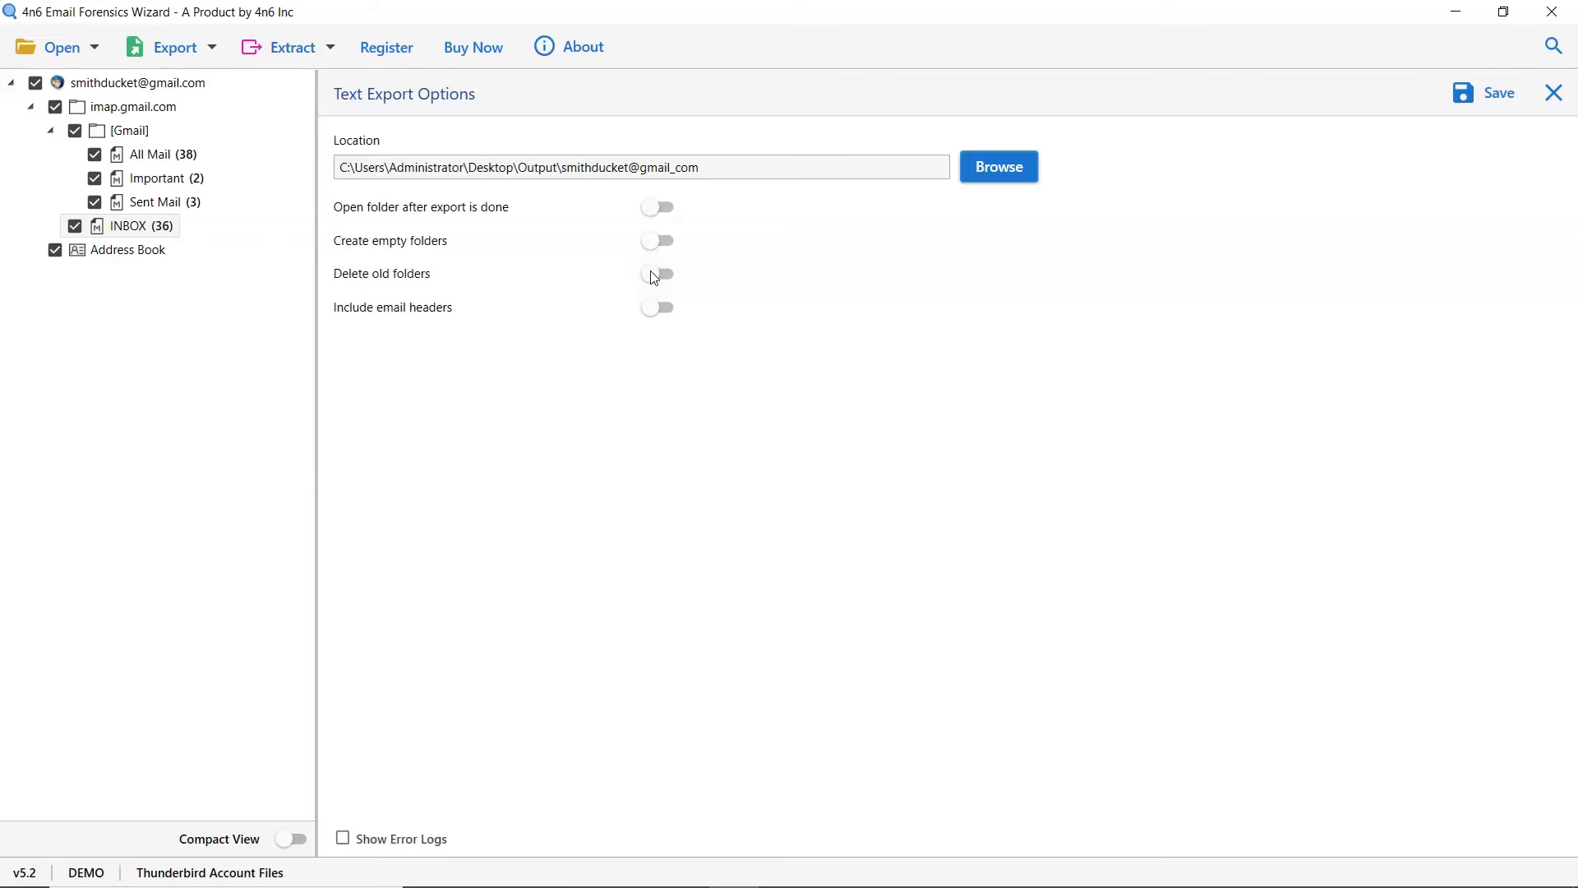
pyautogui.click(653, 313)
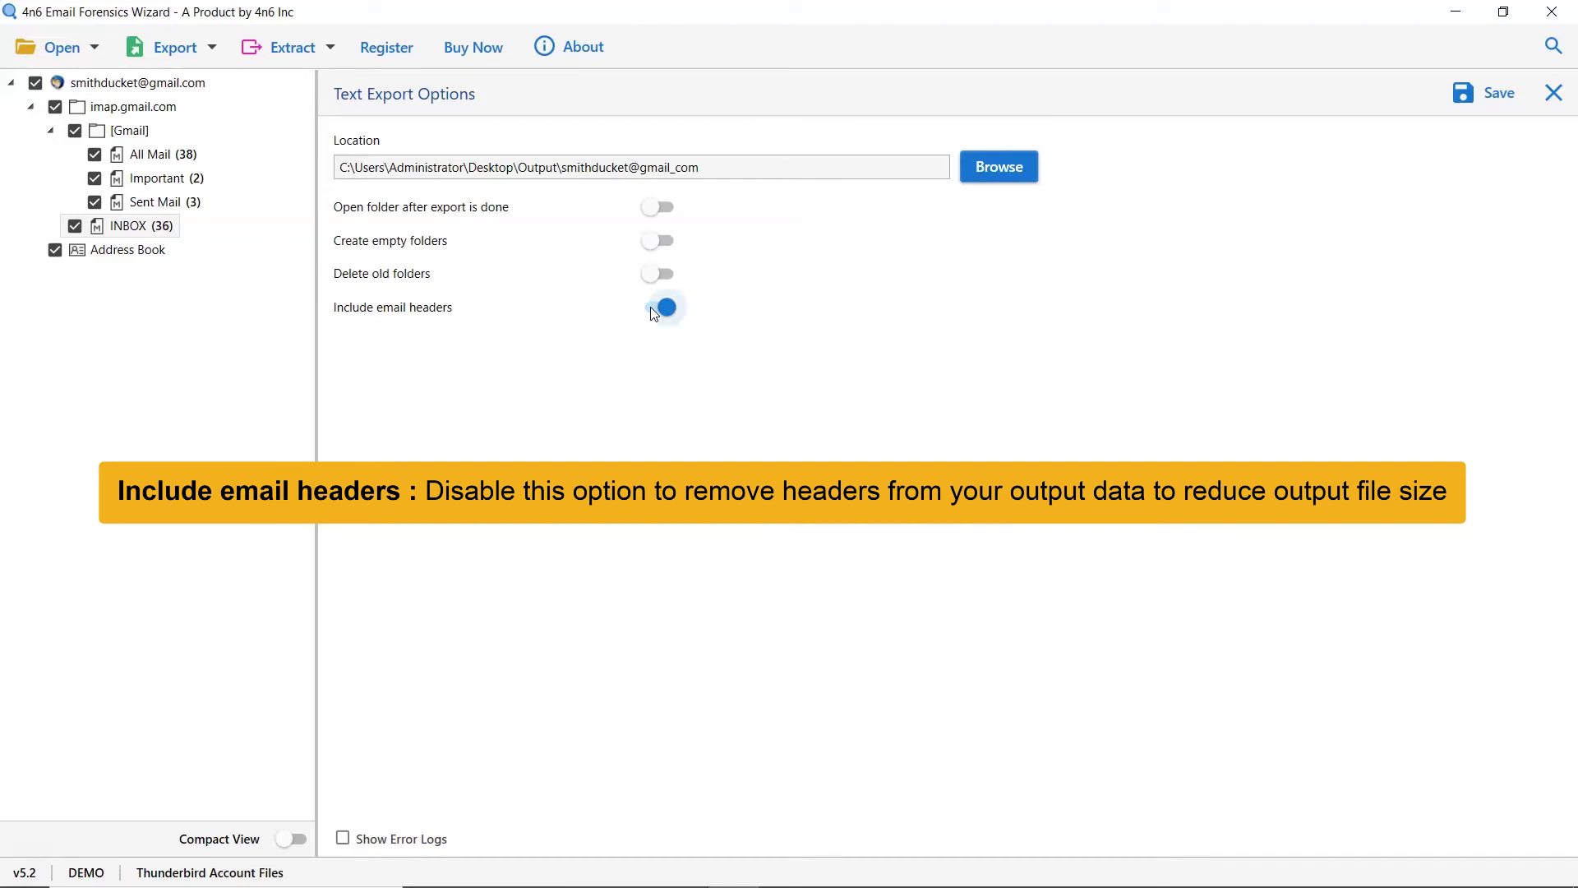
pyautogui.click(652, 312)
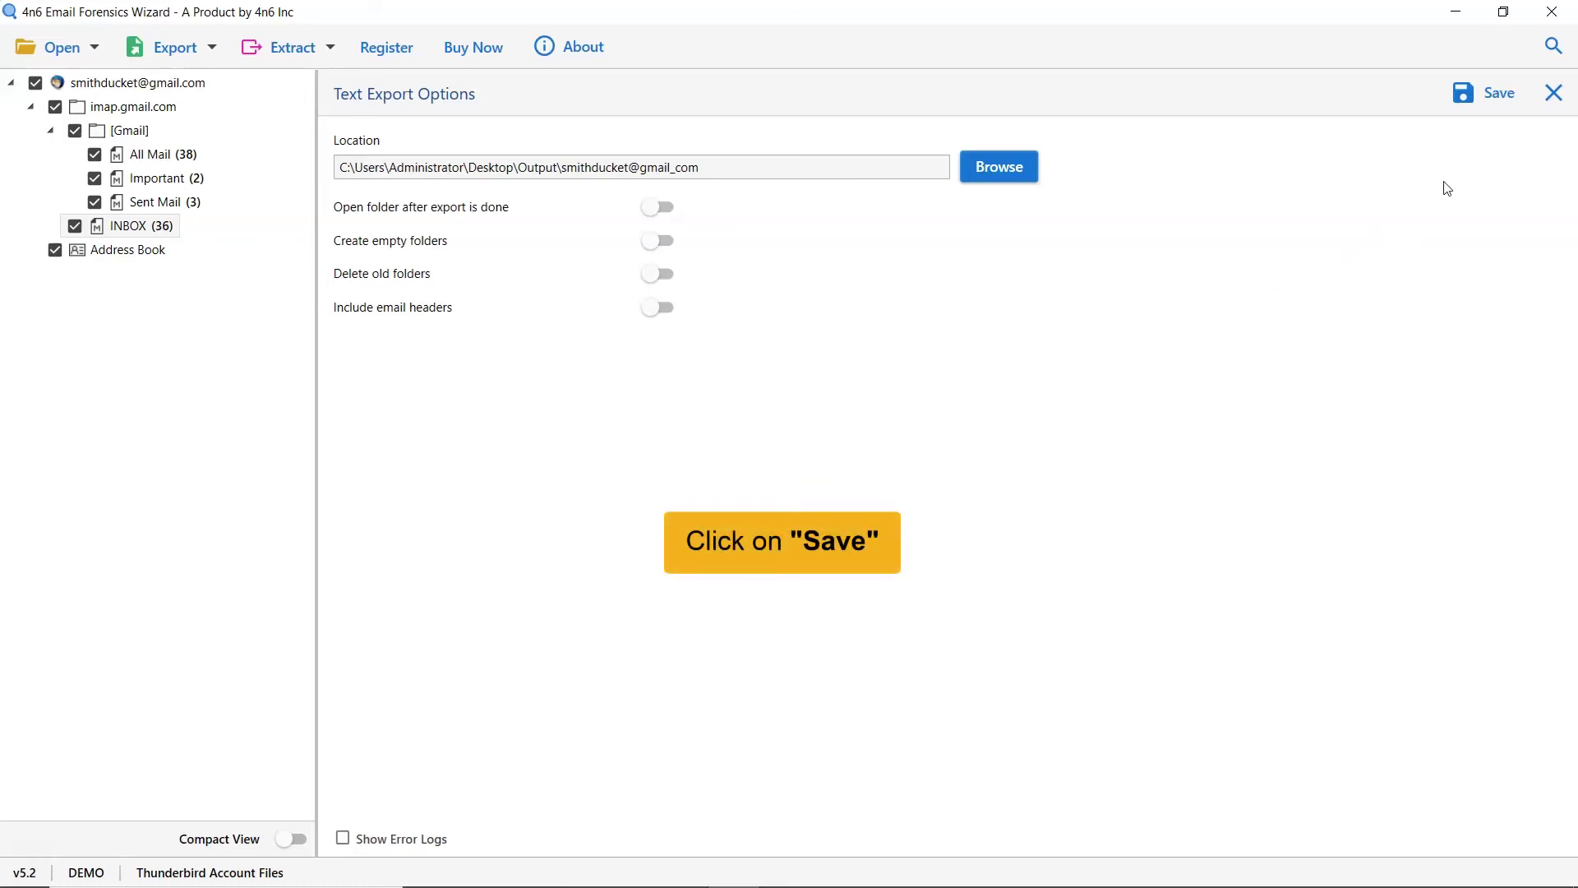
# Step: Export the mailboxes to text and dismiss the demo edition limit notice
pyautogui.click(1504, 97)
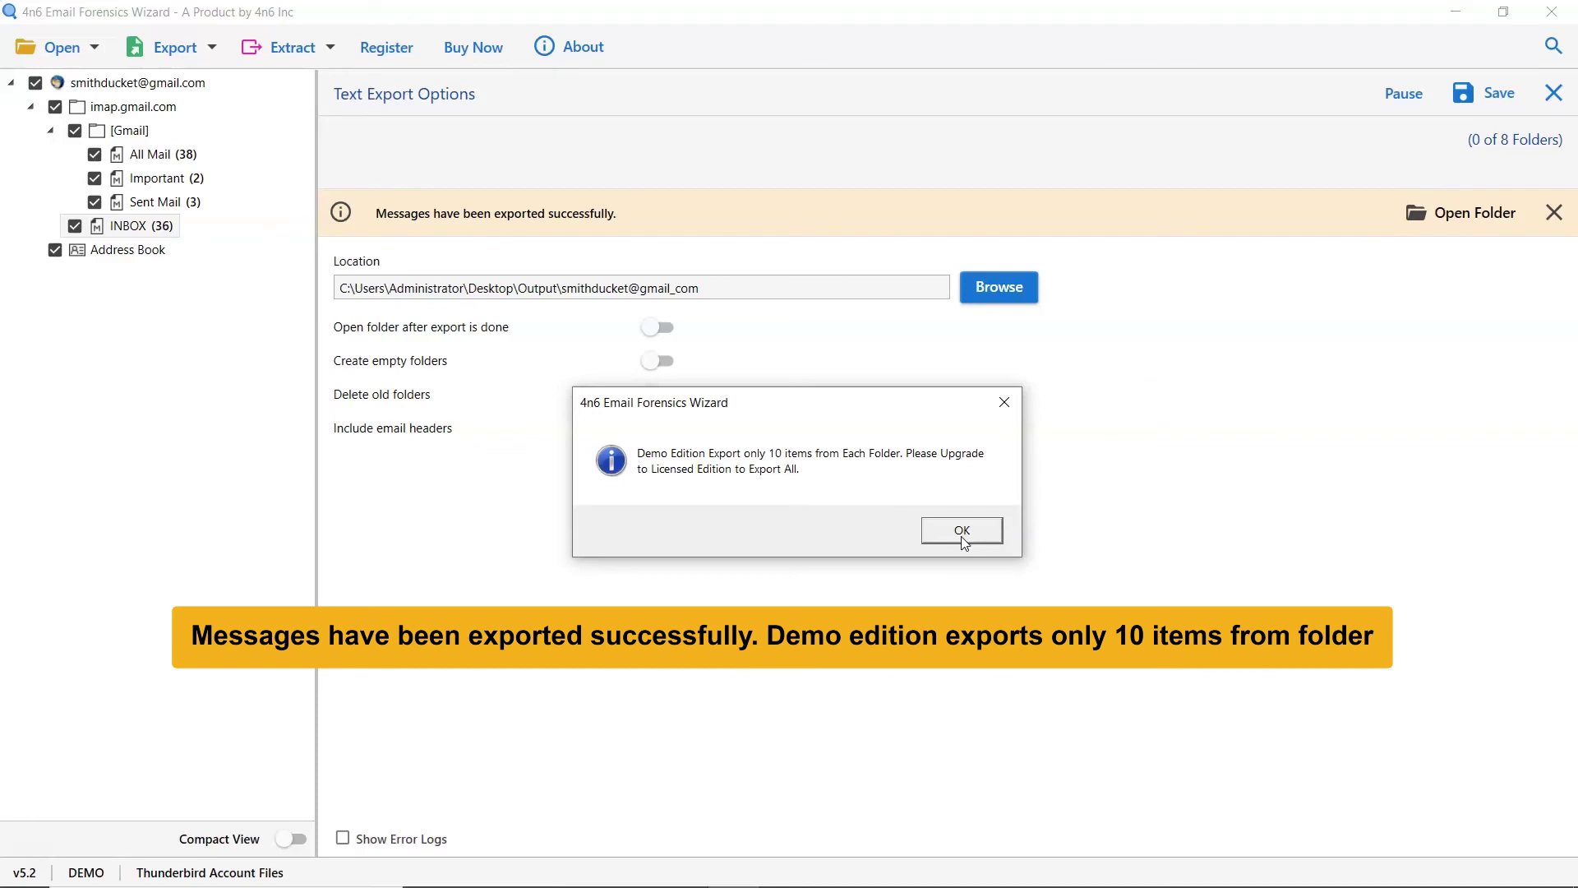
pyautogui.click(963, 532)
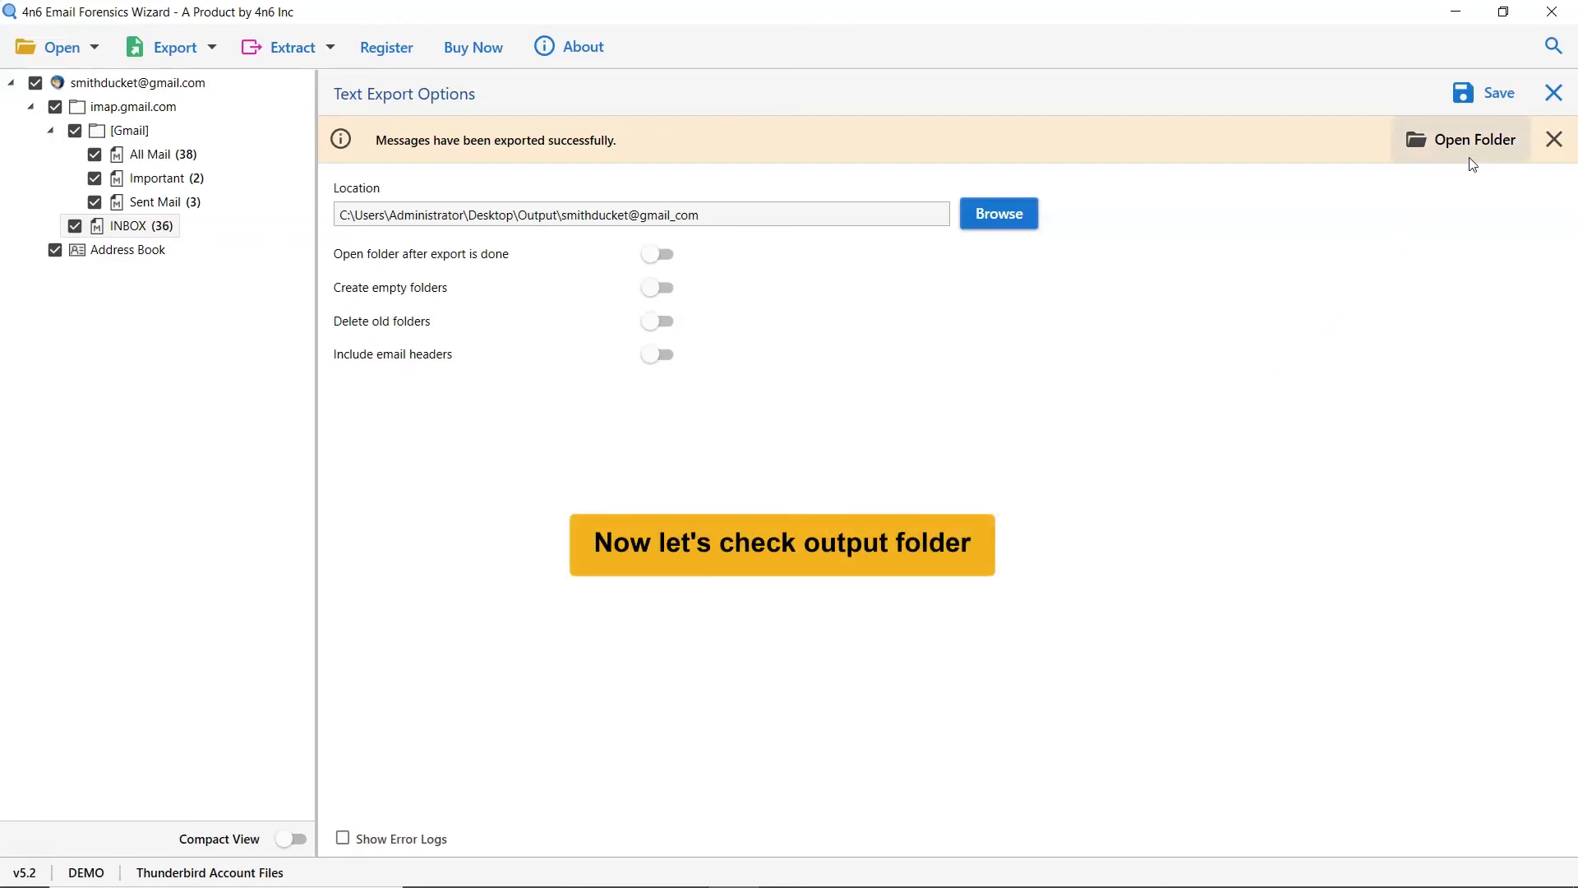
pyautogui.click(1471, 148)
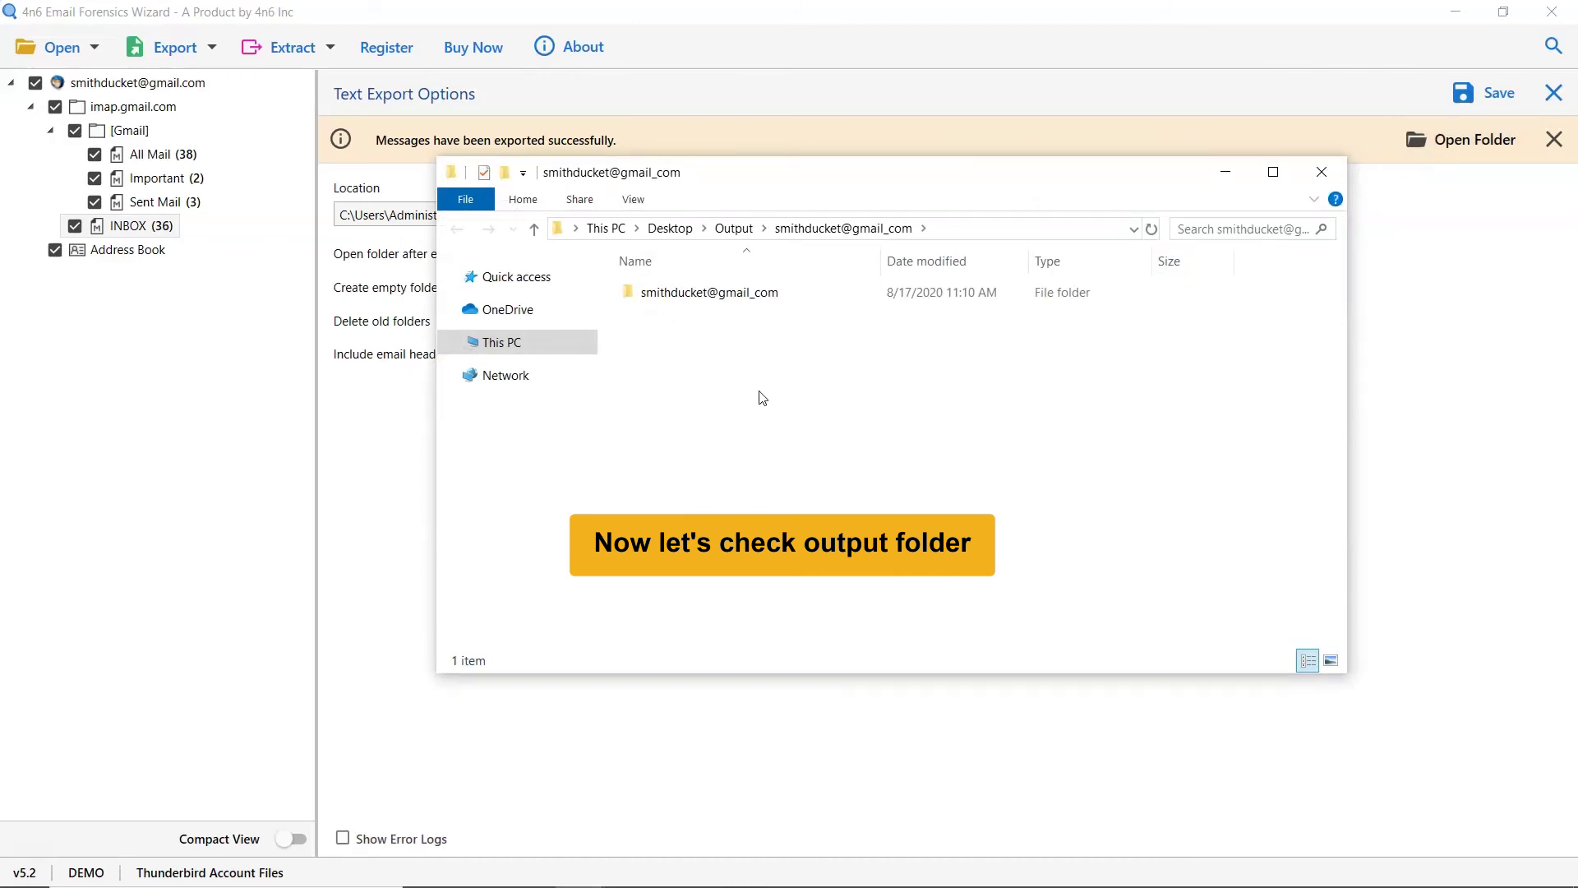
pyautogui.click(724, 296)
pyautogui.doubleClick(724, 296)
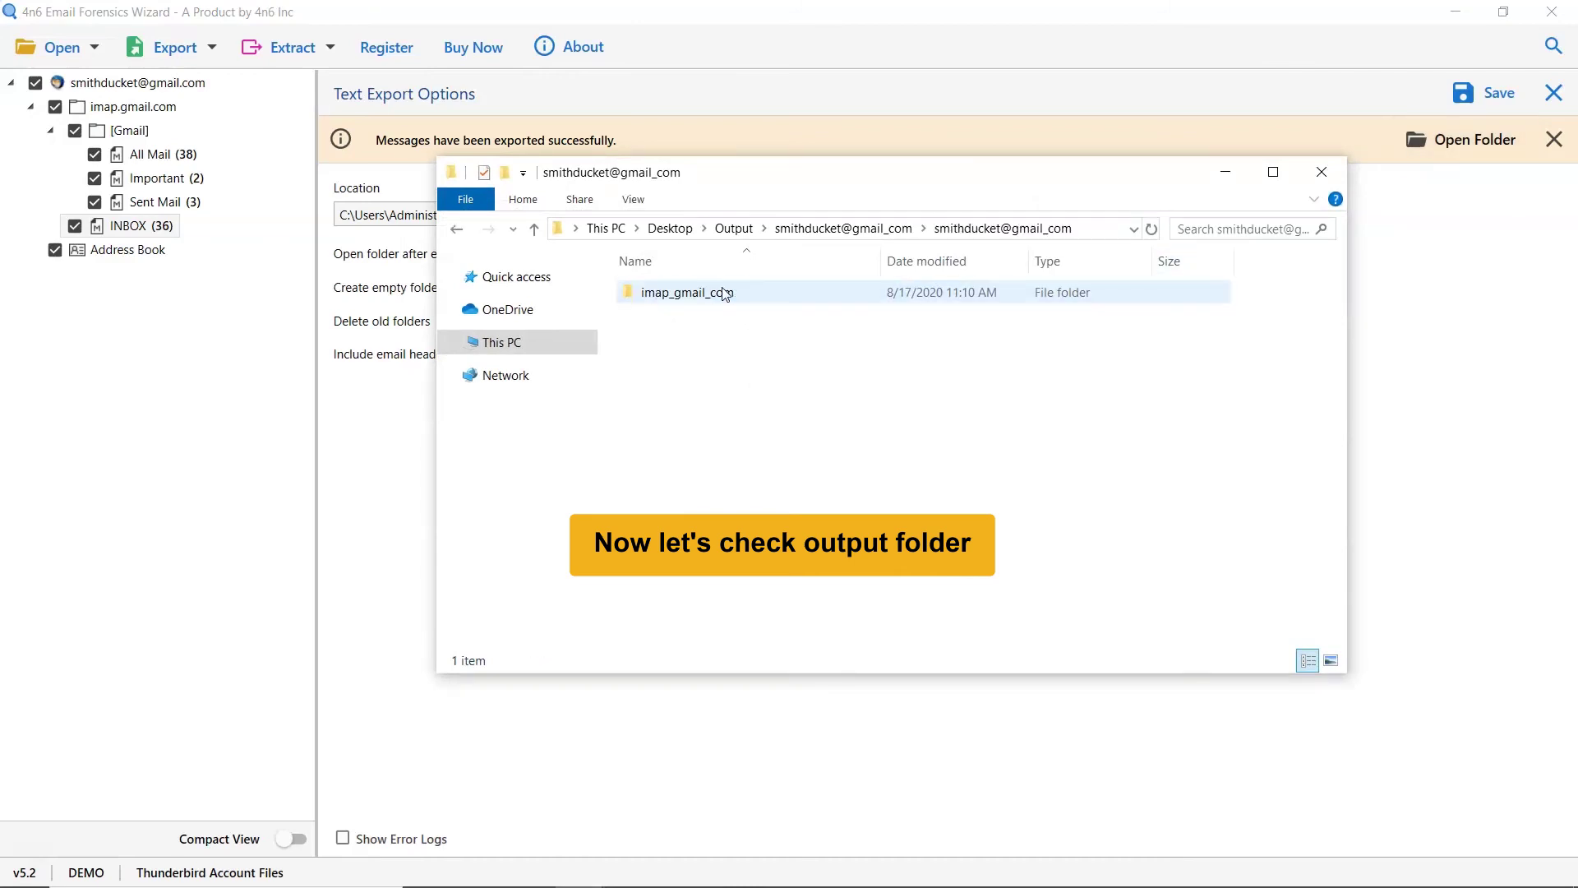
pyautogui.doubleClick(723, 294)
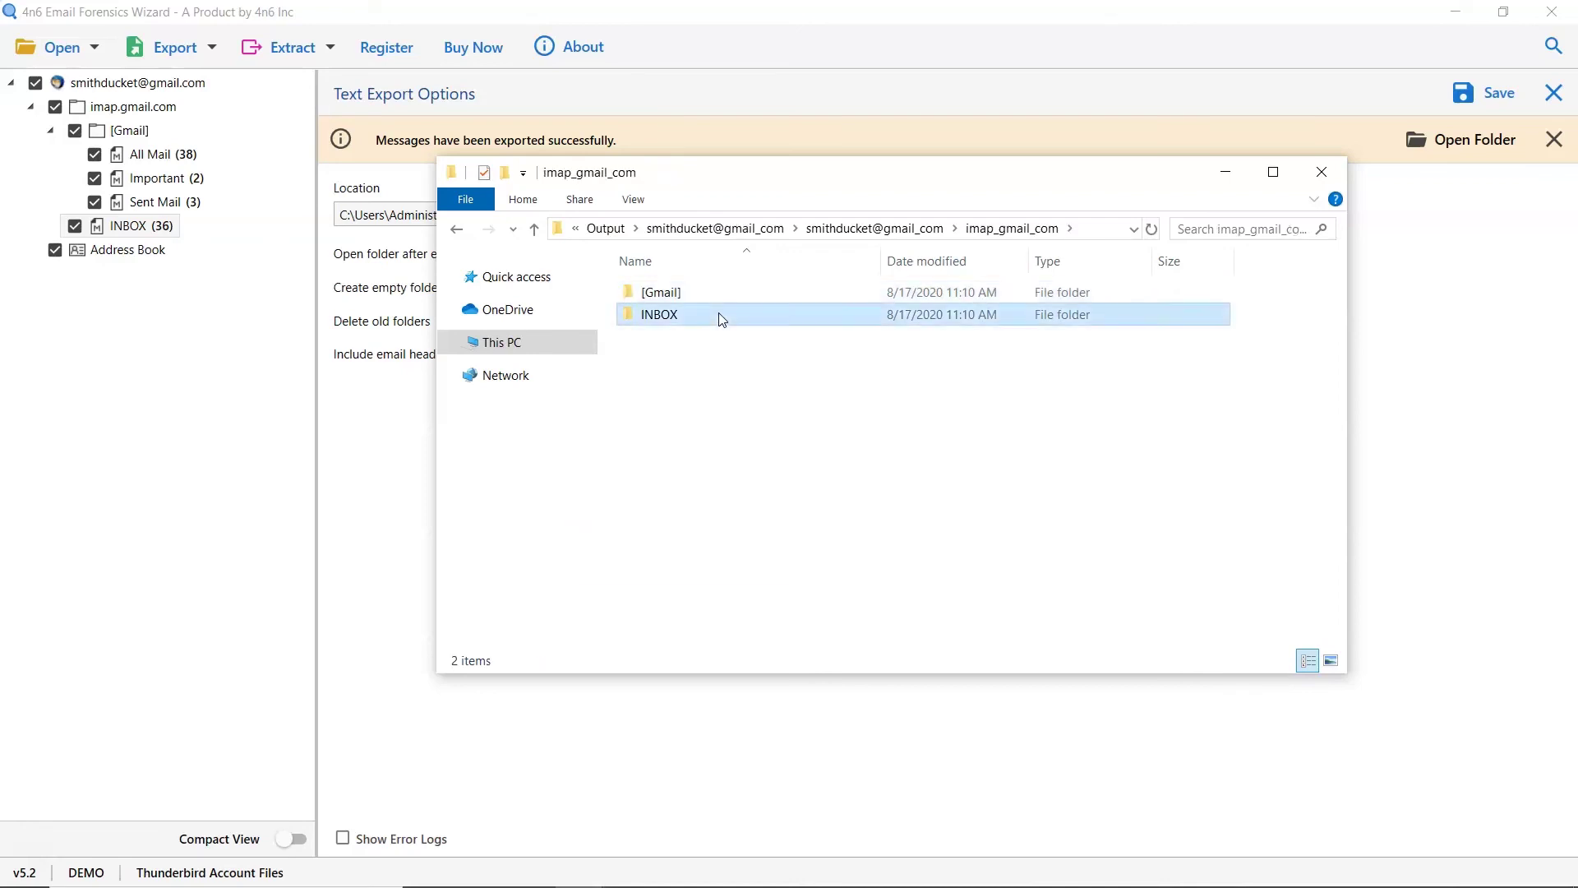
pyautogui.doubleClick(720, 315)
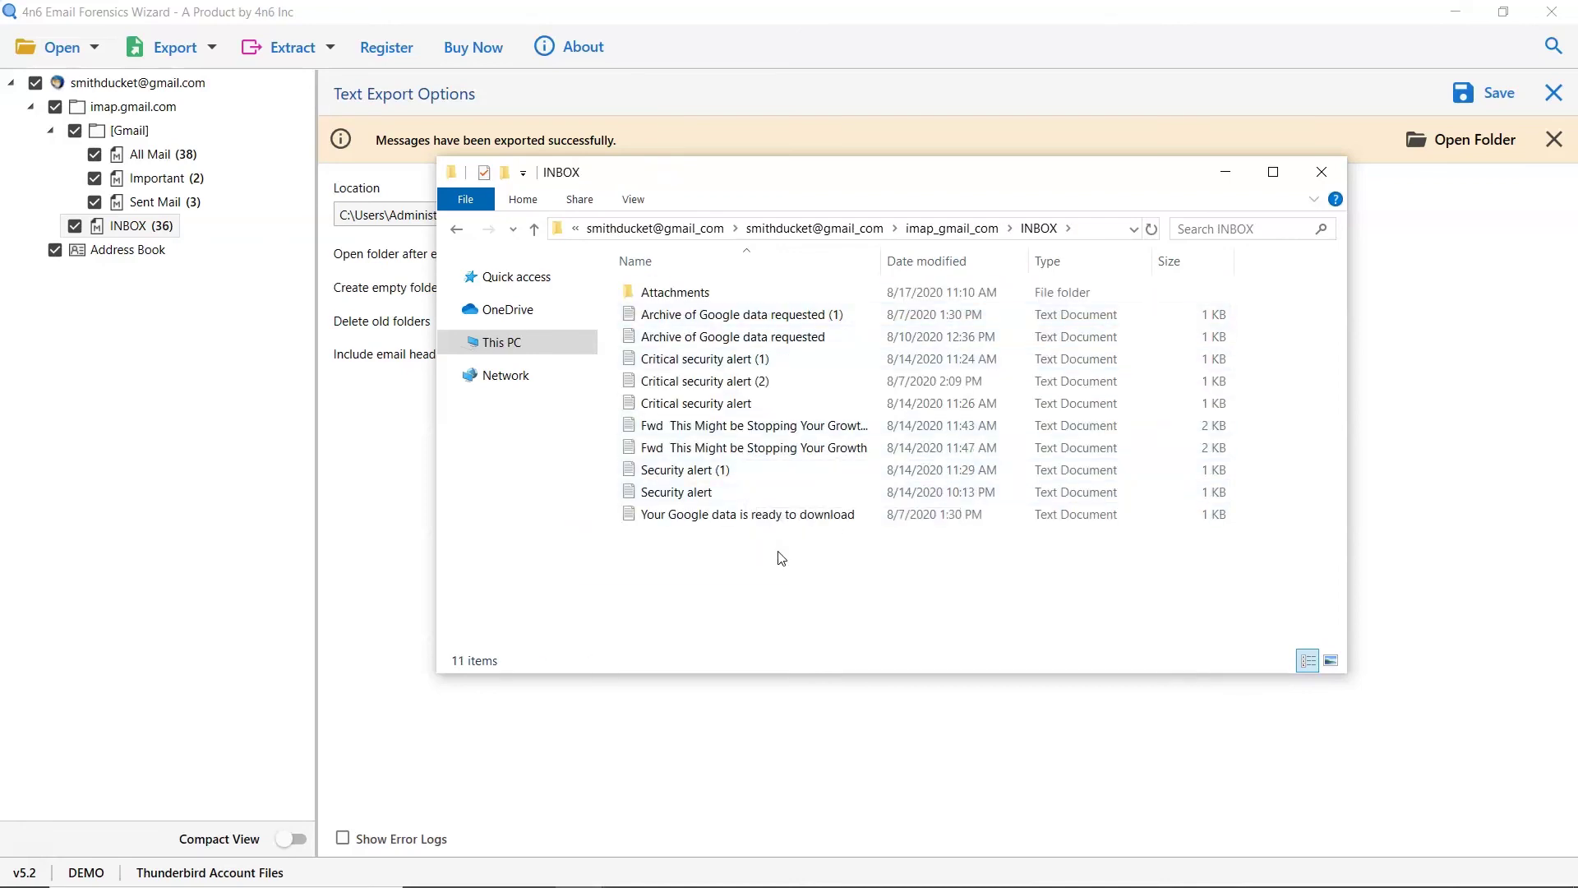